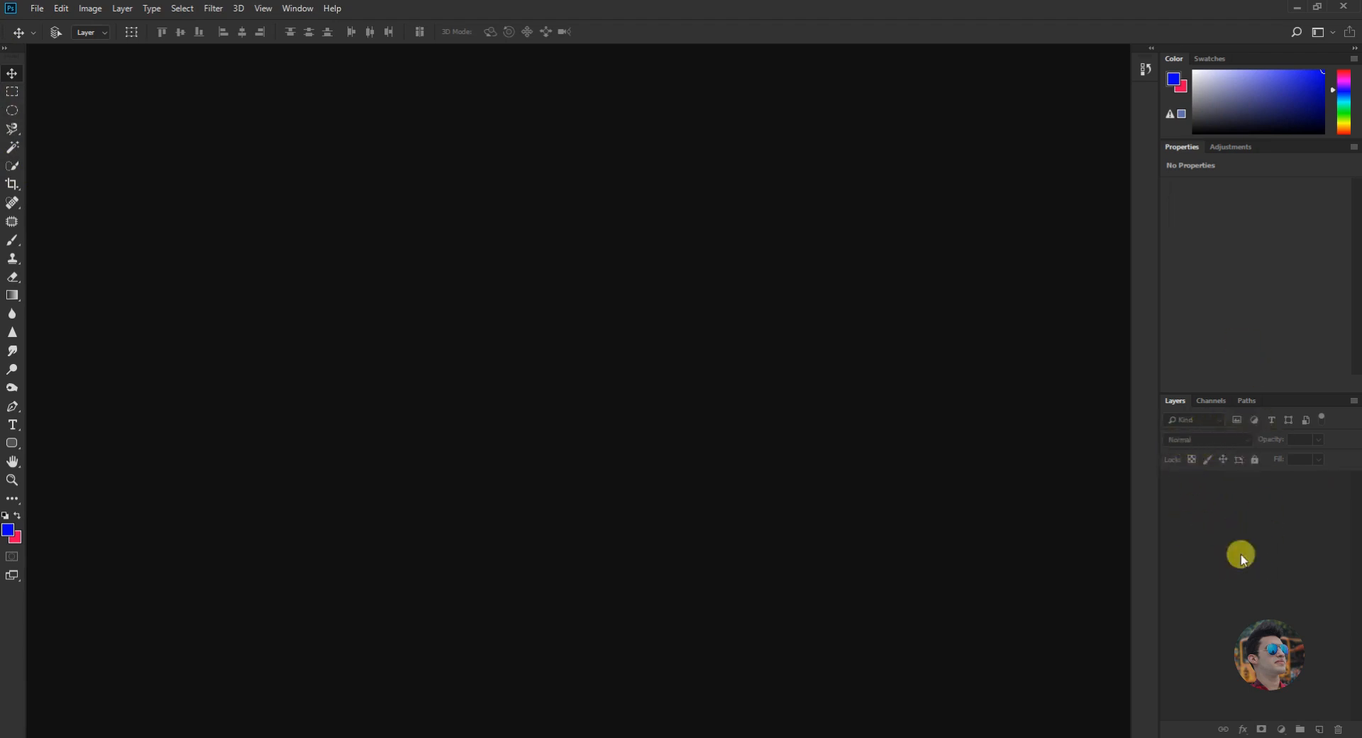
Open the mae-mu-U1iYwZ8Dx7k-unsplash image from the images folder and unlock its Background layer
{"action": "right_click", "coordinate": [17, 193]}
{"action": "left_click", "coordinate": [34, 193]}
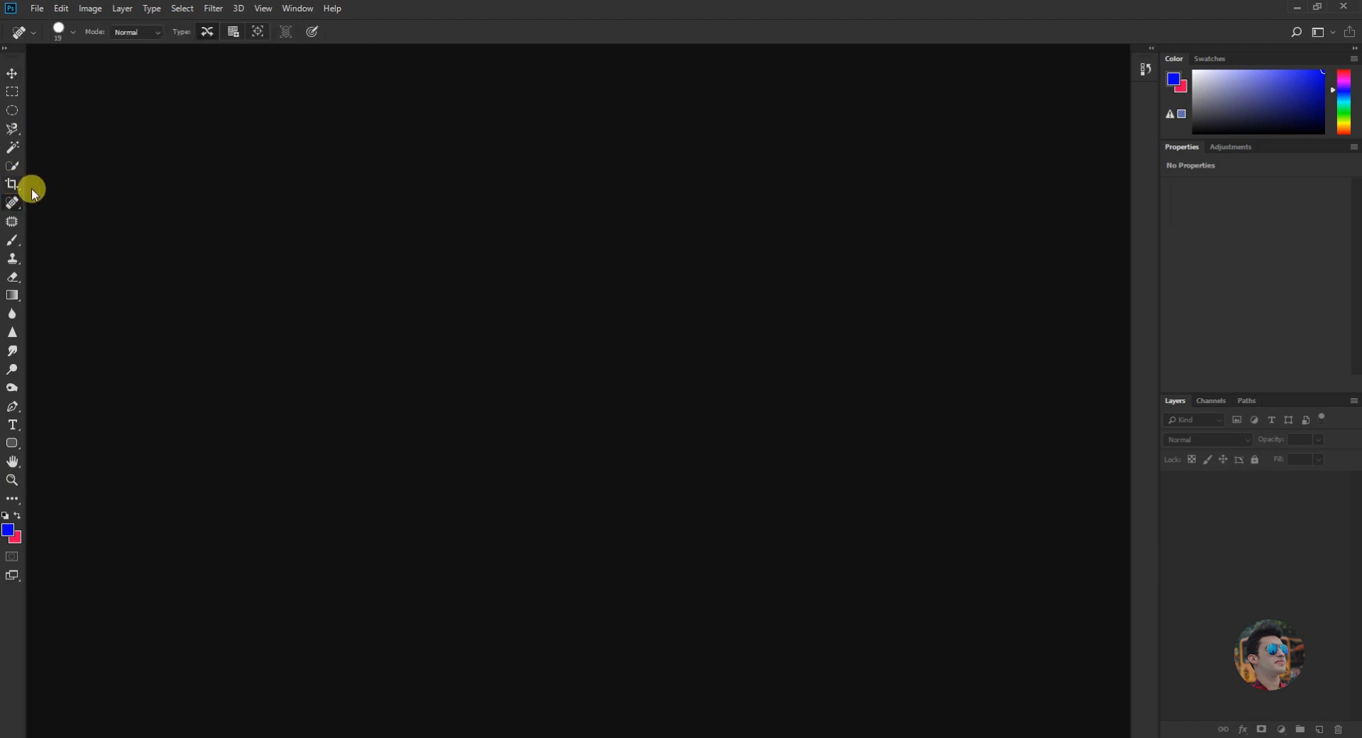
{"action": "left_click", "coordinate": [37, 8]}
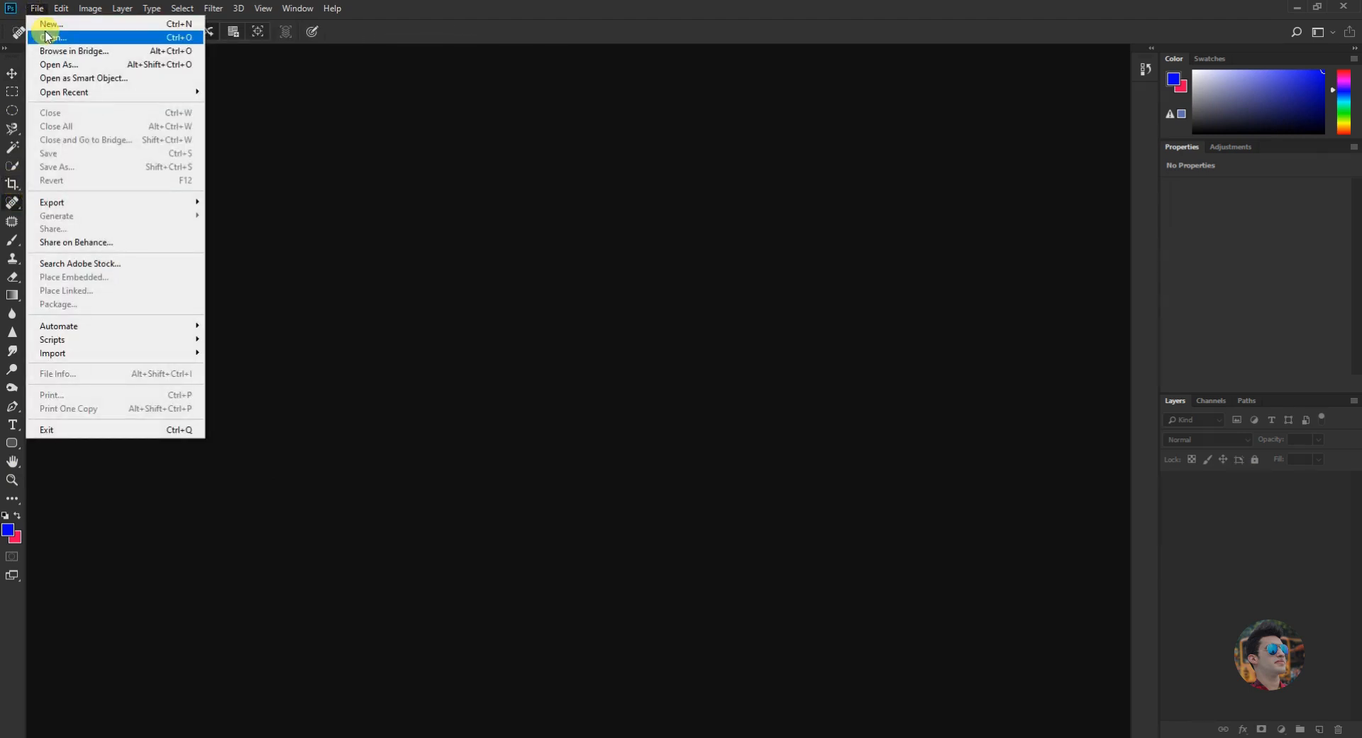
{"action": "left_click", "coordinate": [47, 37]}
{"action": "left_click", "coordinate": [633, 134]}
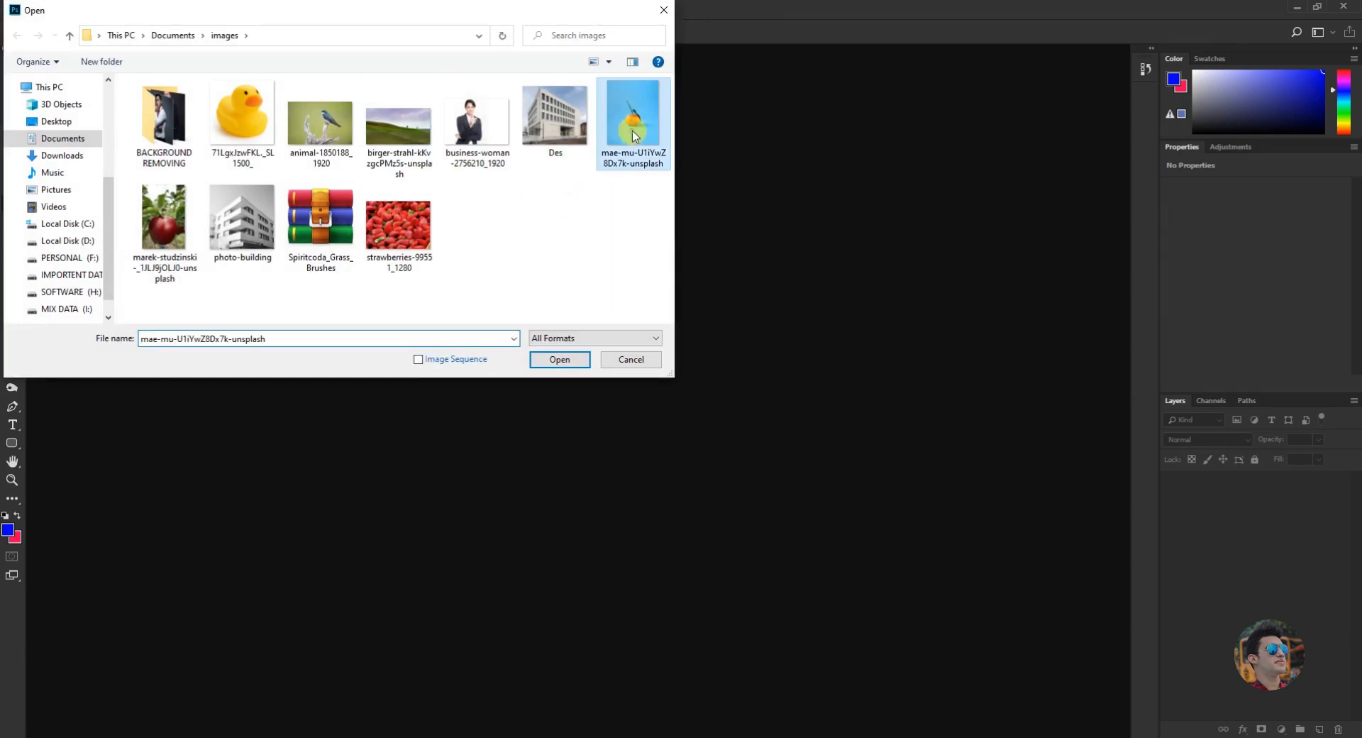
{"action": "left_click", "coordinate": [562, 359]}
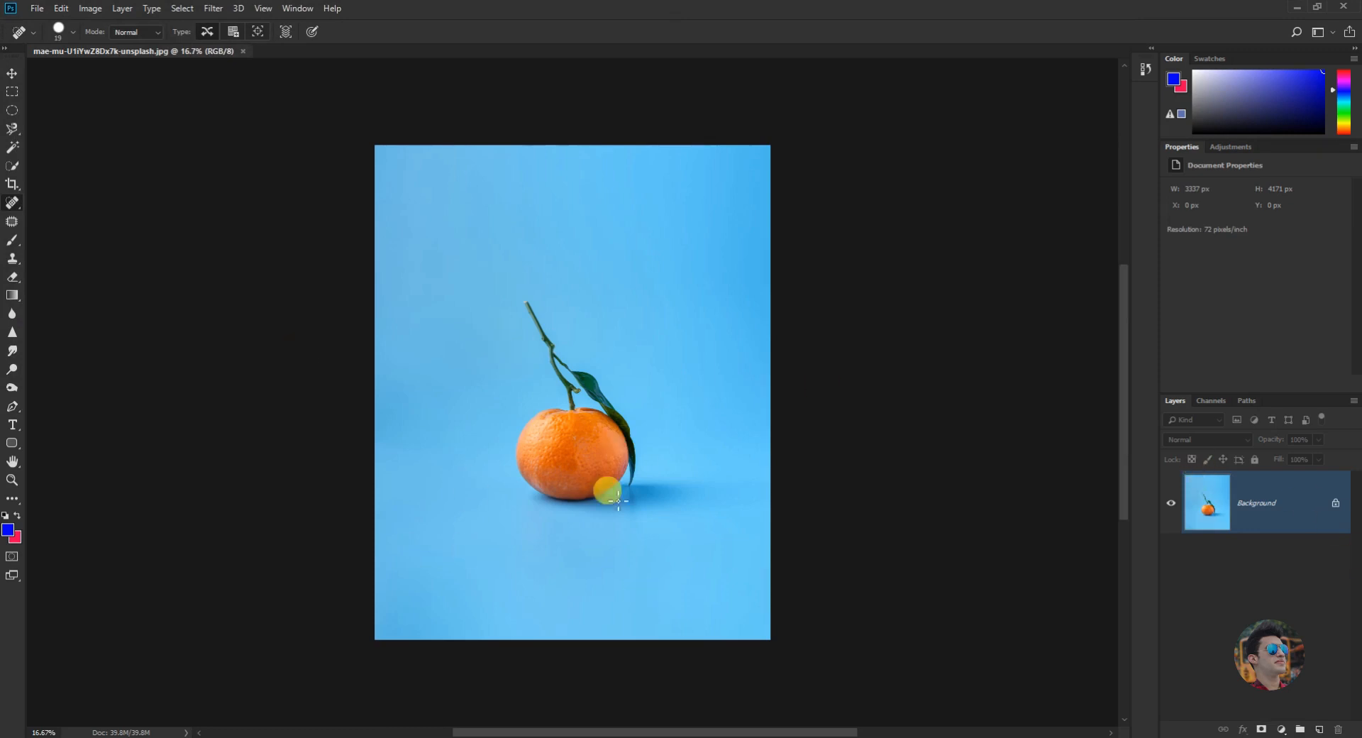
{"action": "left_click", "coordinate": [1335, 505]}
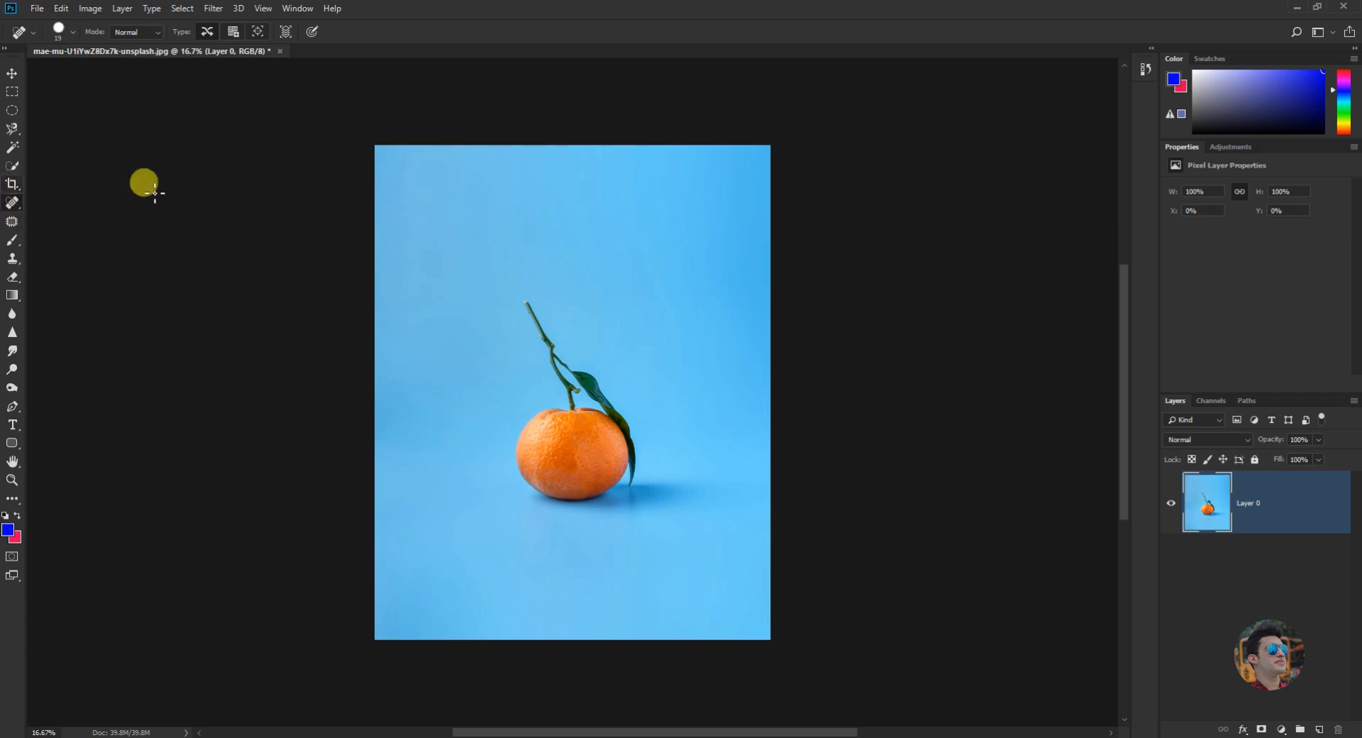
Crop the image freely to a tight frame around the orange, its stem and its leaf
{"action": "left_click", "coordinate": [12, 185]}
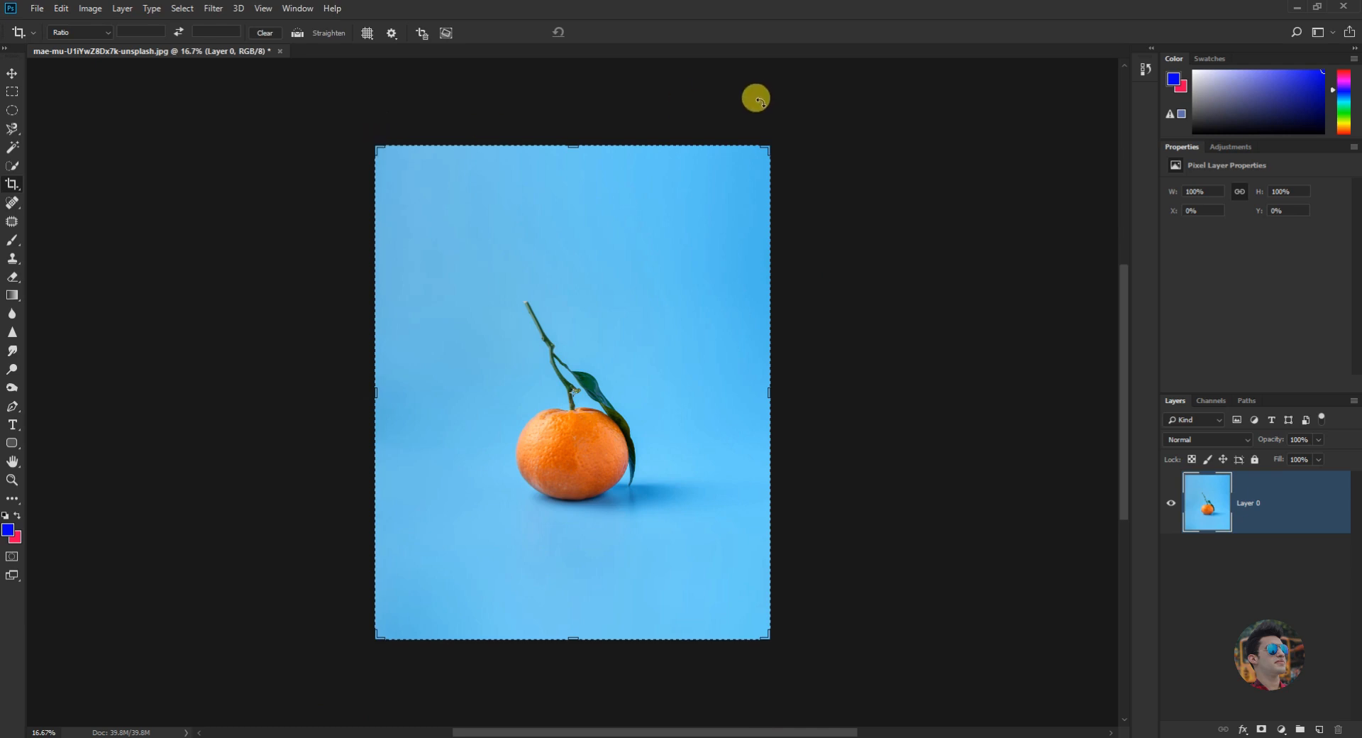
{"action": "left_click_drag", "start_coordinate": [375, 147], "coordinate": [414, 213]}
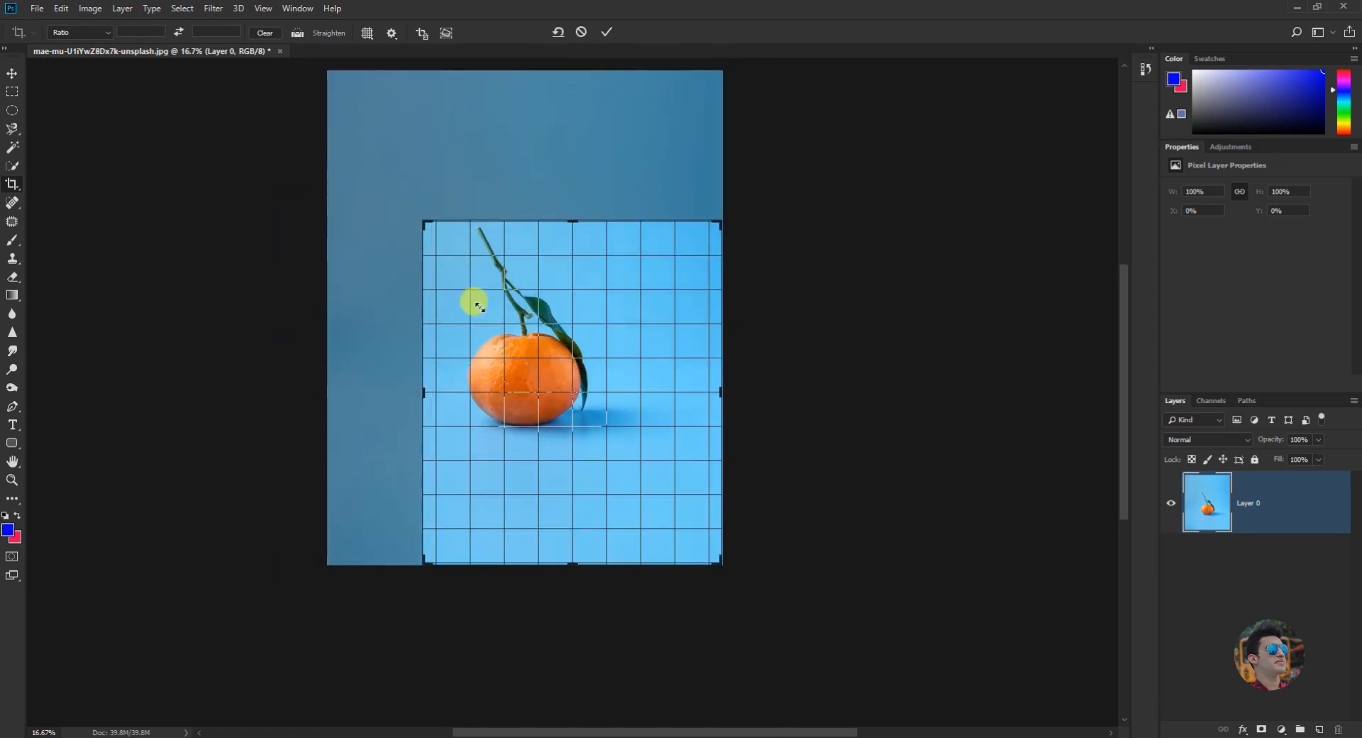
{"action": "left_click_drag", "start_coordinate": [572, 565], "coordinate": [550, 498]}
{"action": "left_click_drag", "start_coordinate": [721, 388], "coordinate": [684, 390]}
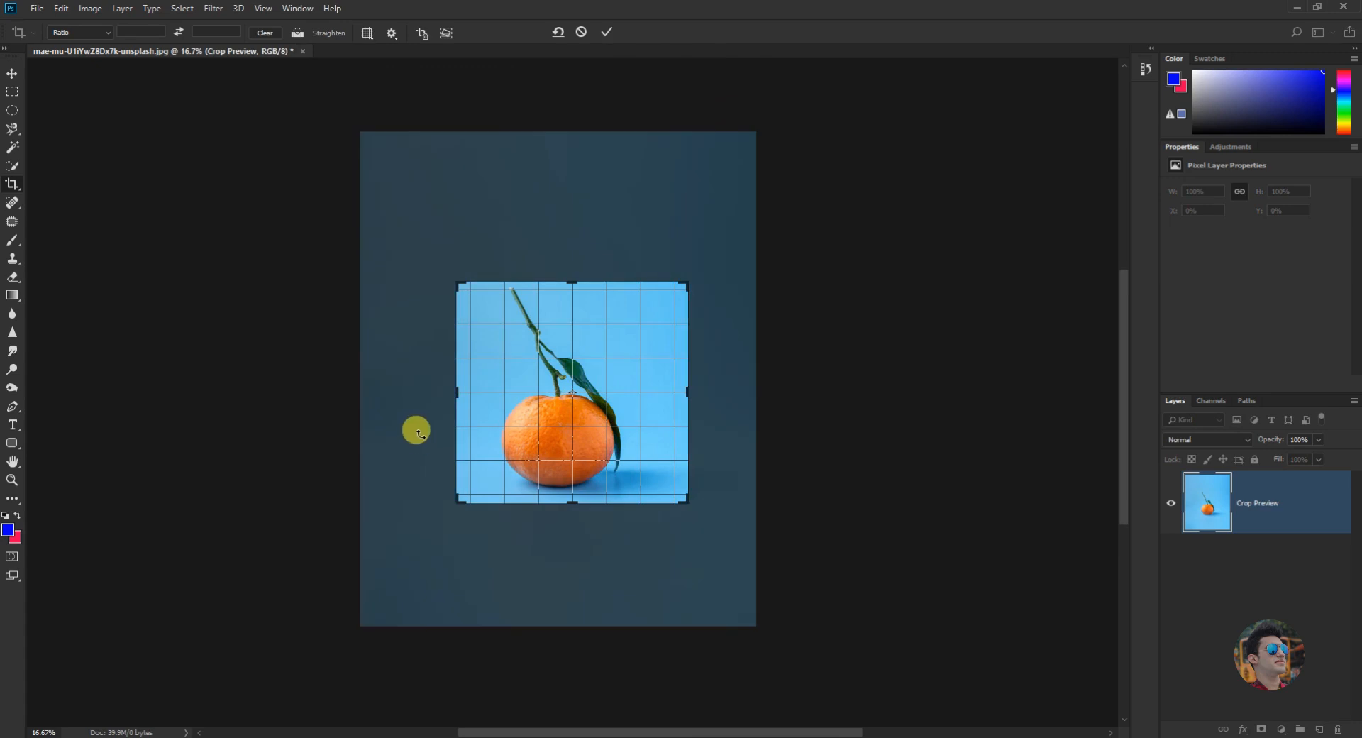
{"action": "left_click_drag", "start_coordinate": [446, 385], "coordinate": [454, 387]}
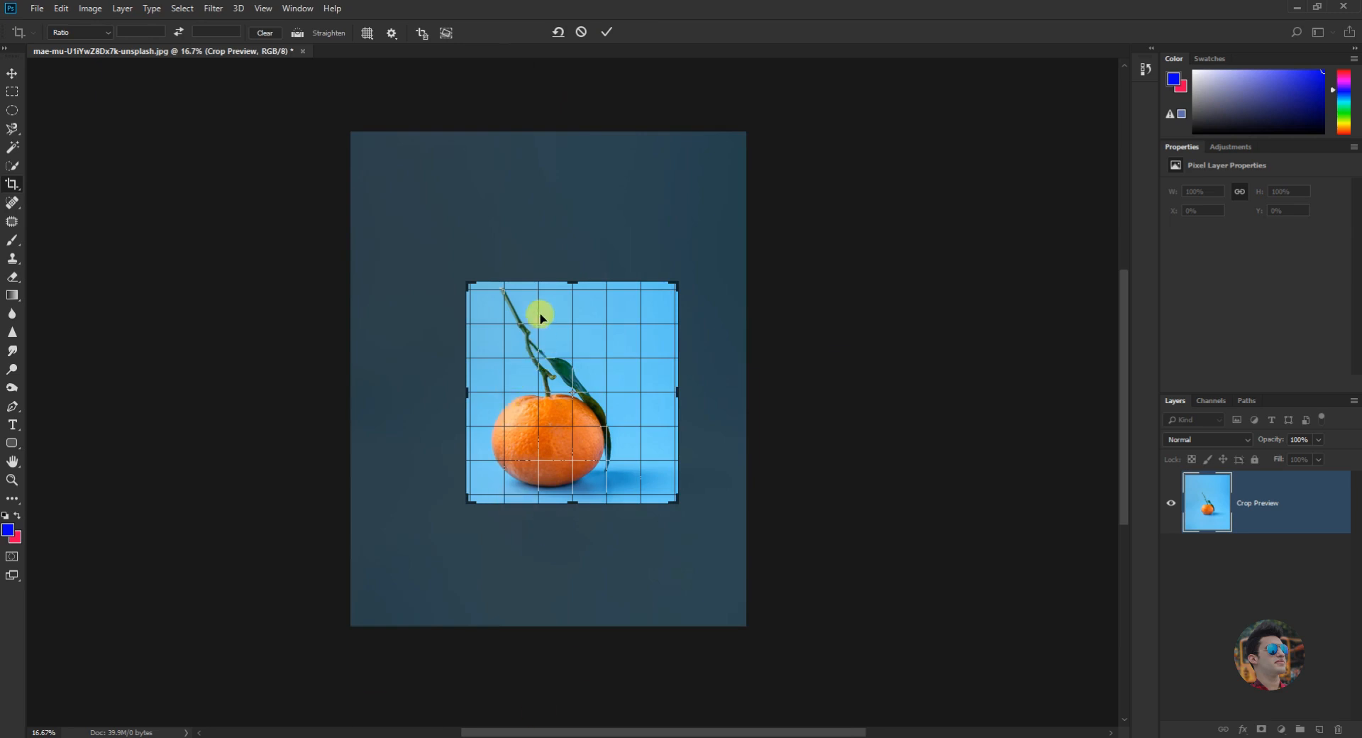
{"action": "left_click", "coordinate": [607, 34]}
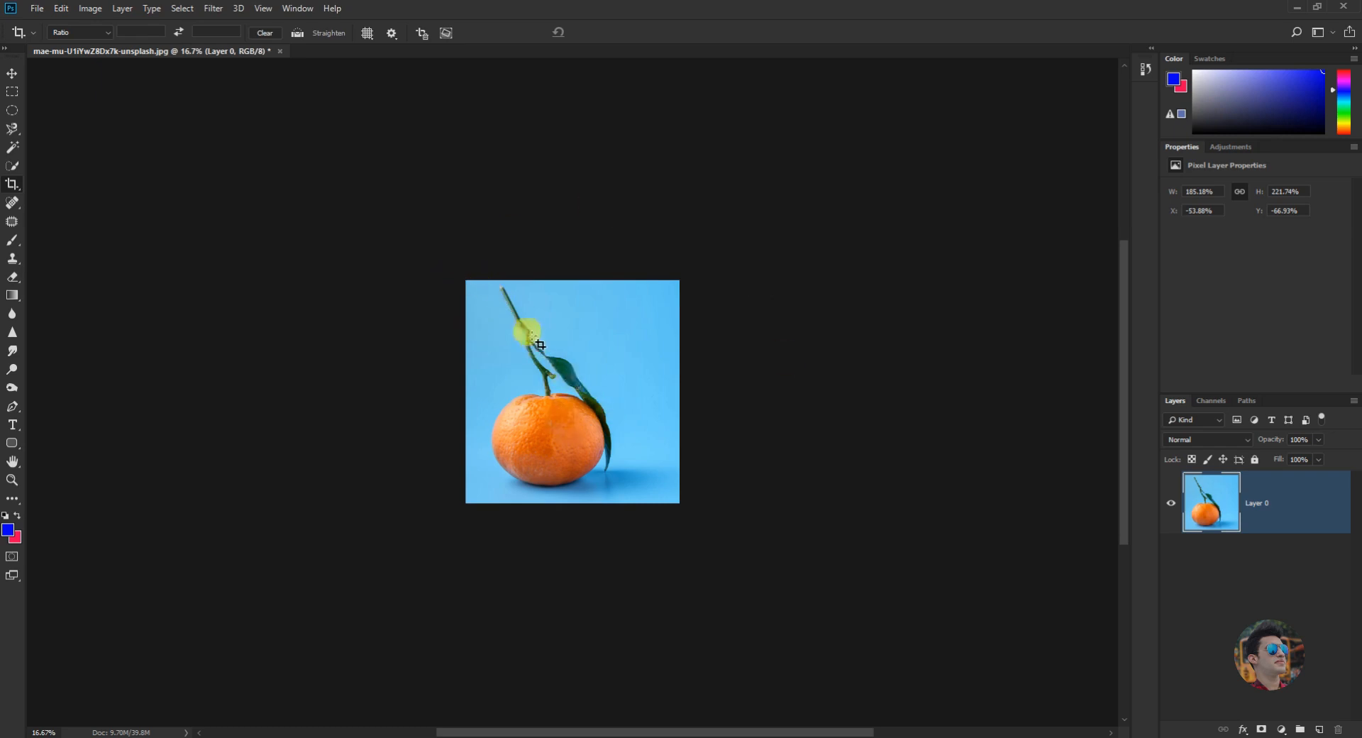
Try to enlarge the crop frame so that it takes in more of the blue background around the orange
{"action": "left_click_drag", "start_coordinate": [464, 278], "coordinate": [674, 501]}
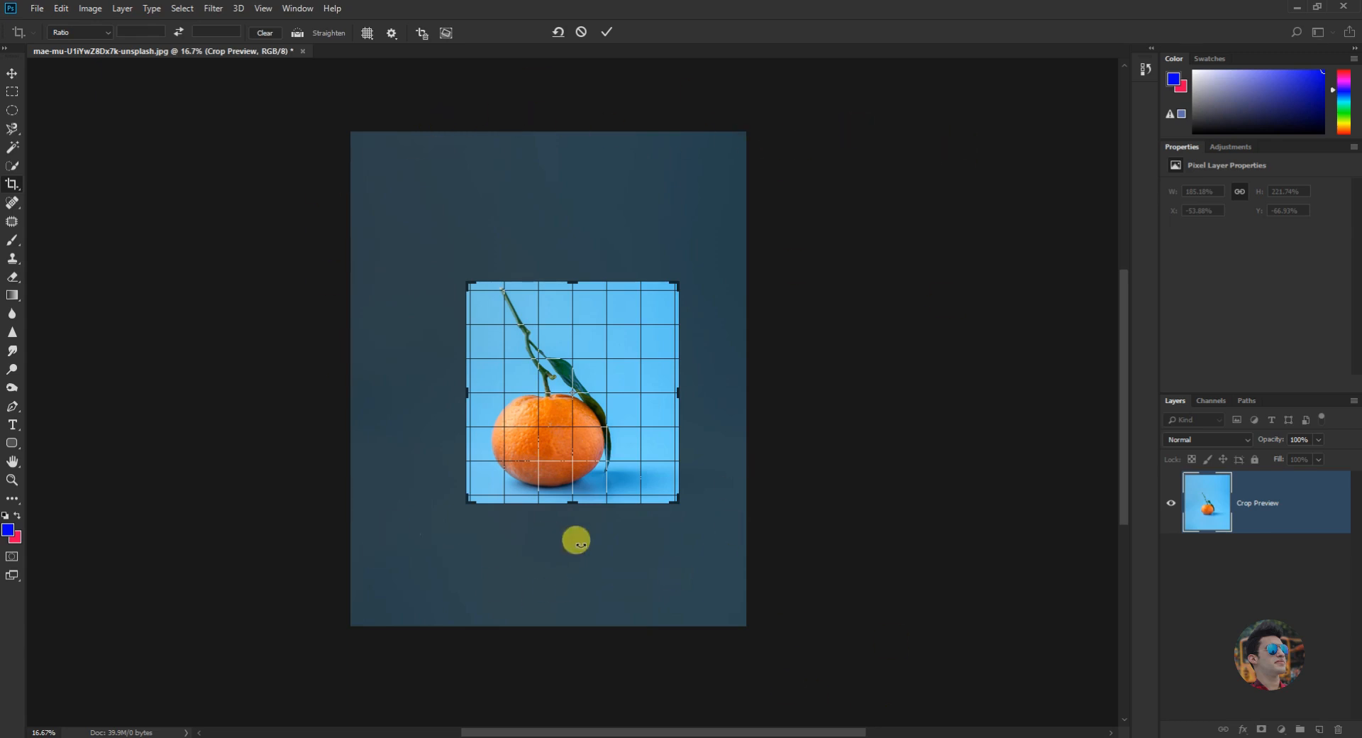
{"action": "left_click", "coordinate": [606, 32]}
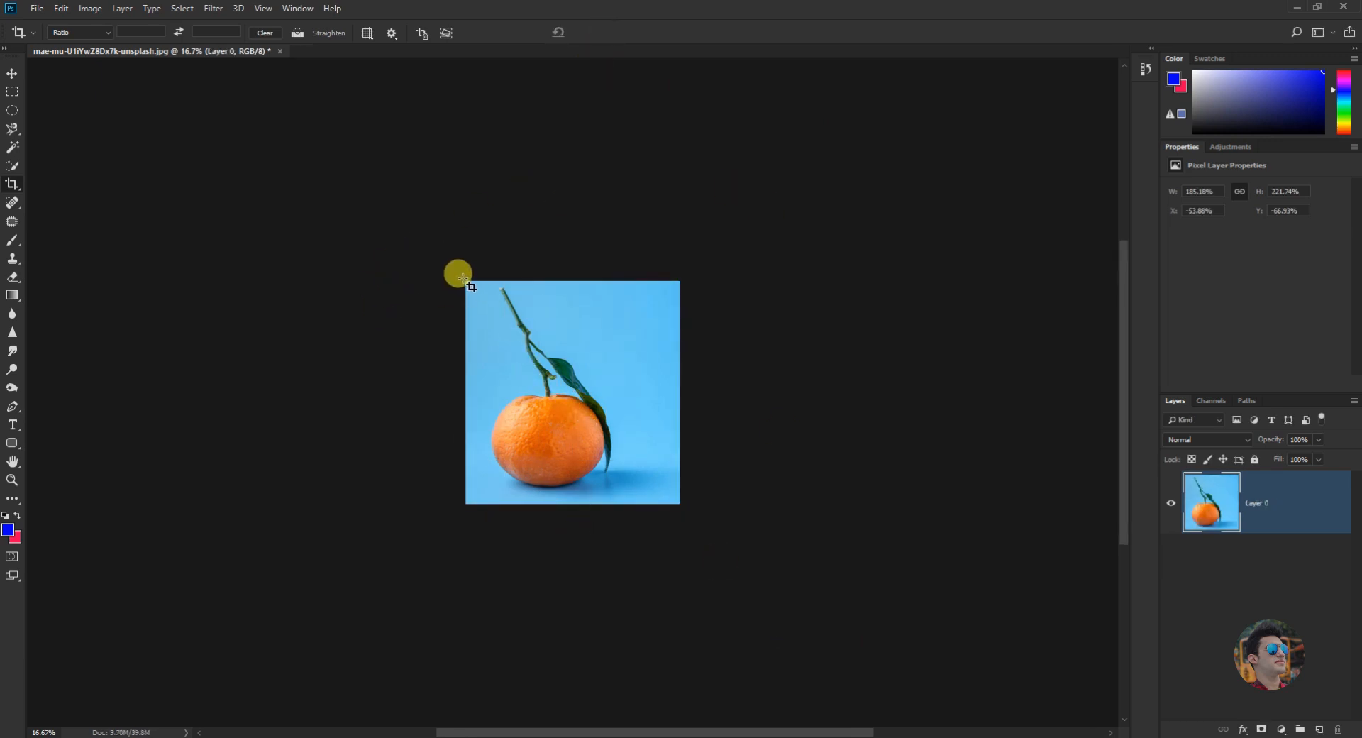
{"action": "left_click_drag", "start_coordinate": [468, 282], "coordinate": [678, 500]}
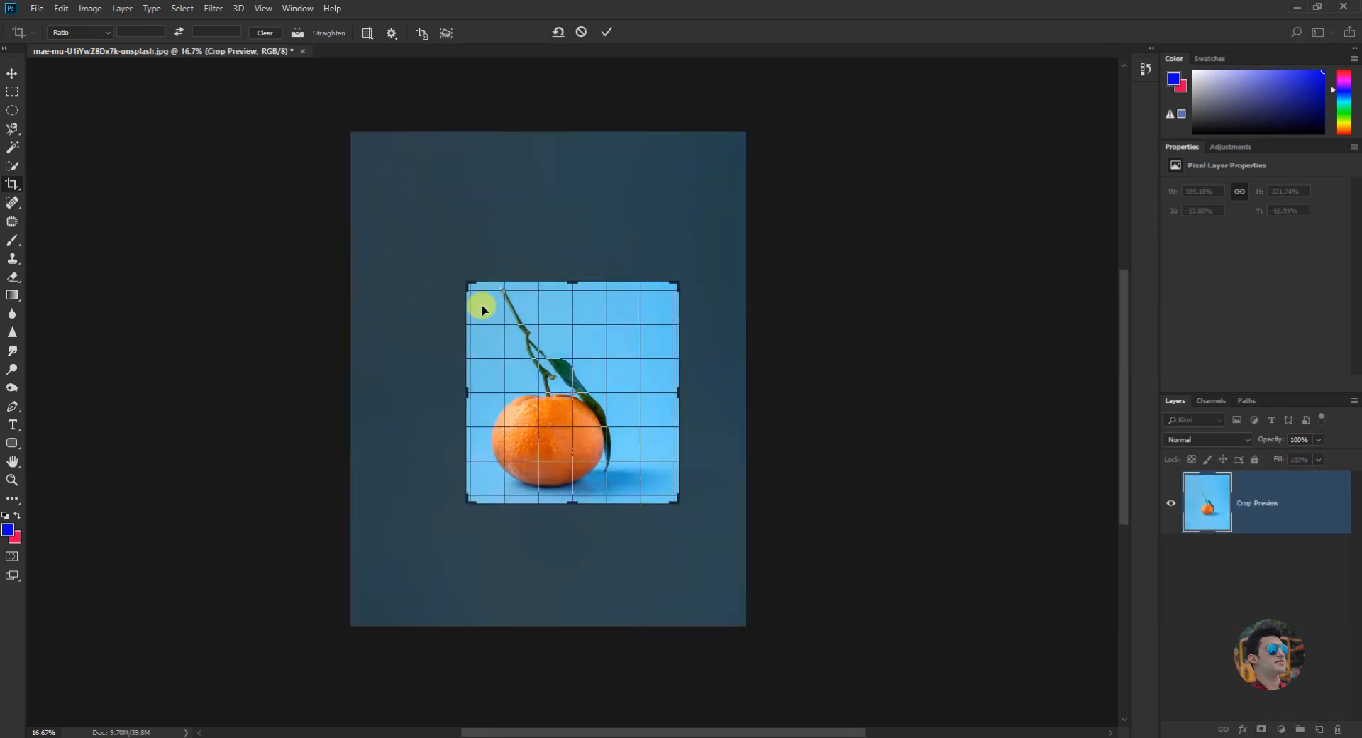
{"action": "left_click_drag", "start_coordinate": [461, 278], "coordinate": [441, 263]}
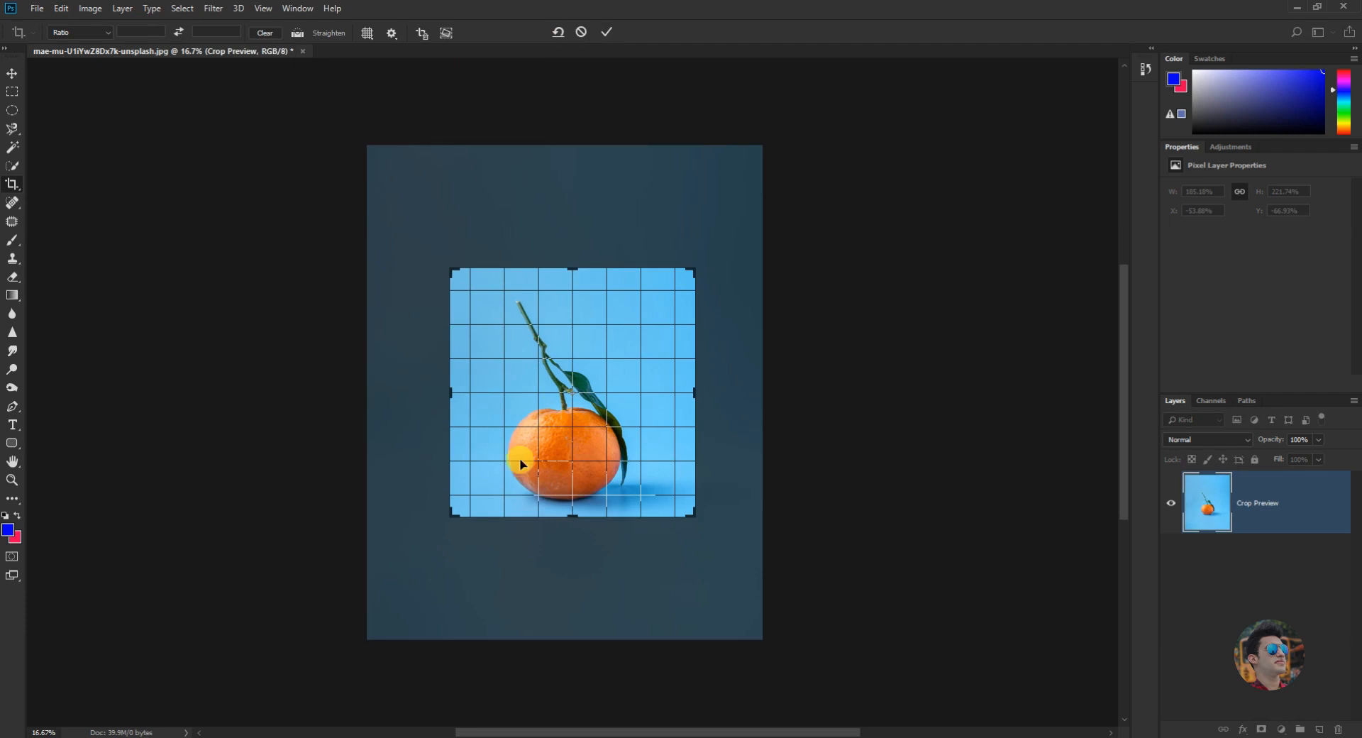
{"action": "left_click_drag", "start_coordinate": [570, 526], "coordinate": [567, 525]}
{"action": "left_click_drag", "start_coordinate": [447, 388], "coordinate": [444, 391]}
{"action": "left_click_drag", "start_coordinate": [695, 390], "coordinate": [714, 387]}
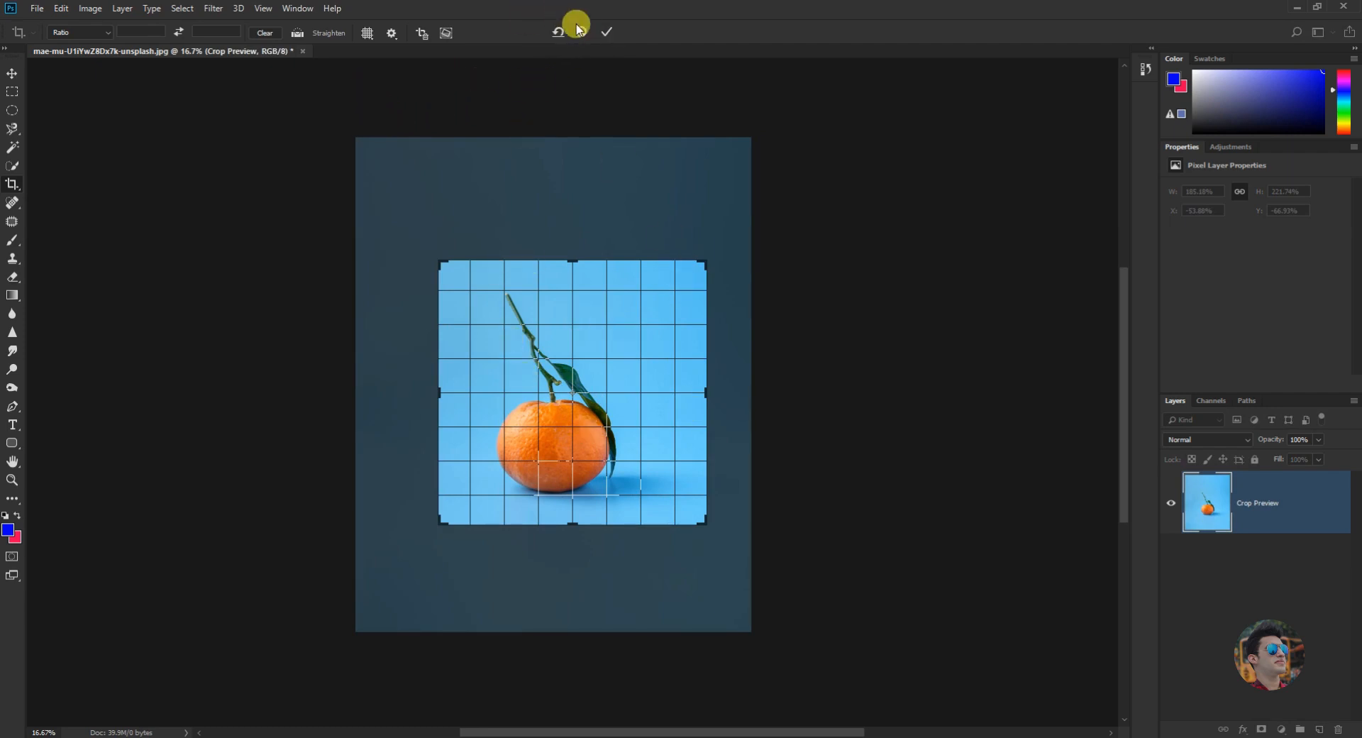
{"action": "key", "text": "Return"}
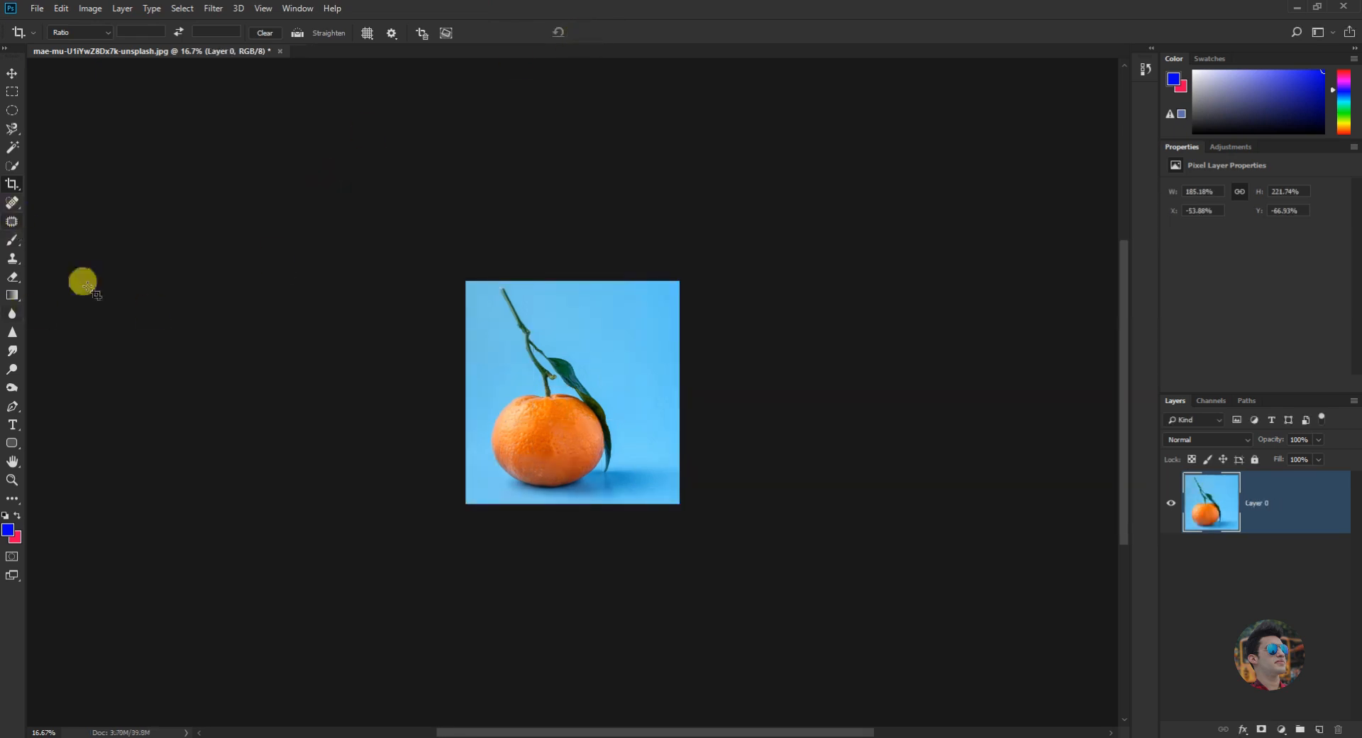
Undo the crop to restore the full image
{"action": "key", "text": "ctrl+z"}
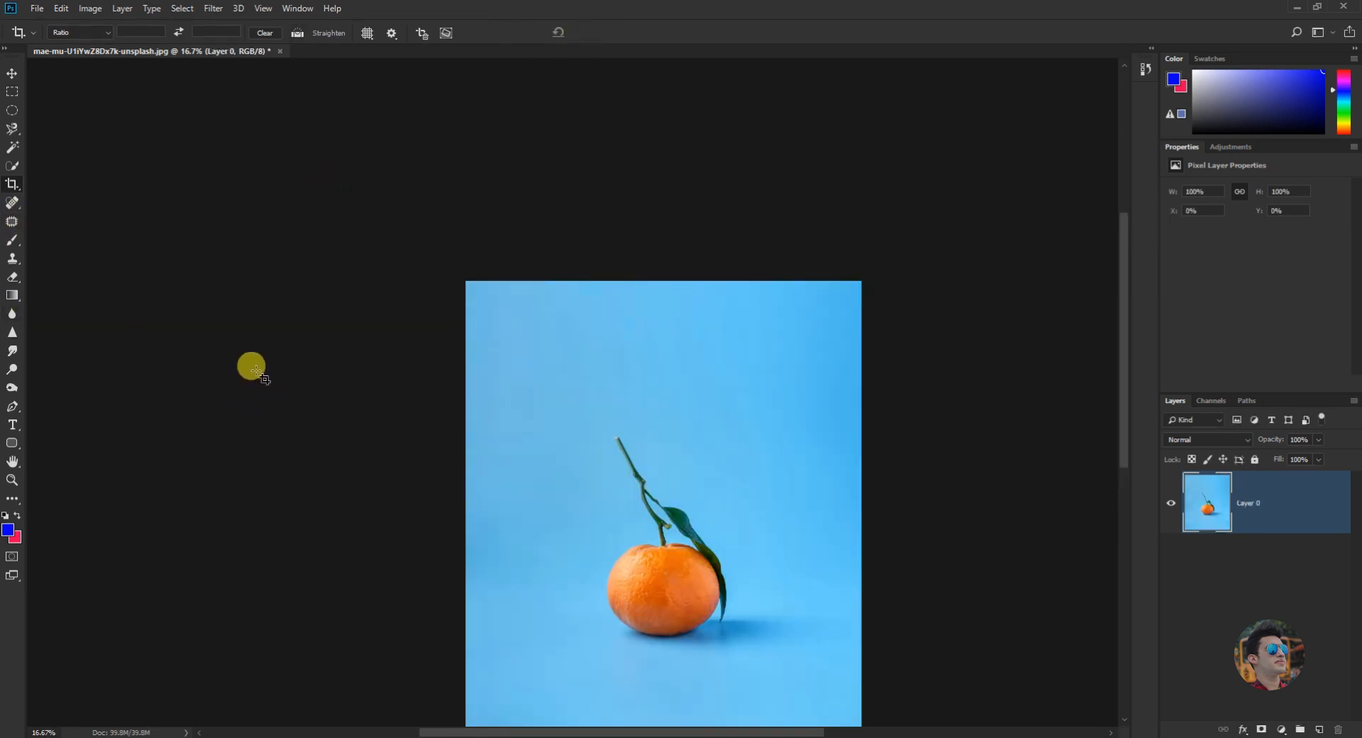
{"action": "scroll", "coordinate": [475, 355], "scroll_direction": "down", "scroll_amount": 1}
{"action": "scroll", "coordinate": [532, 333], "scroll_direction": "down", "scroll_amount": 1}
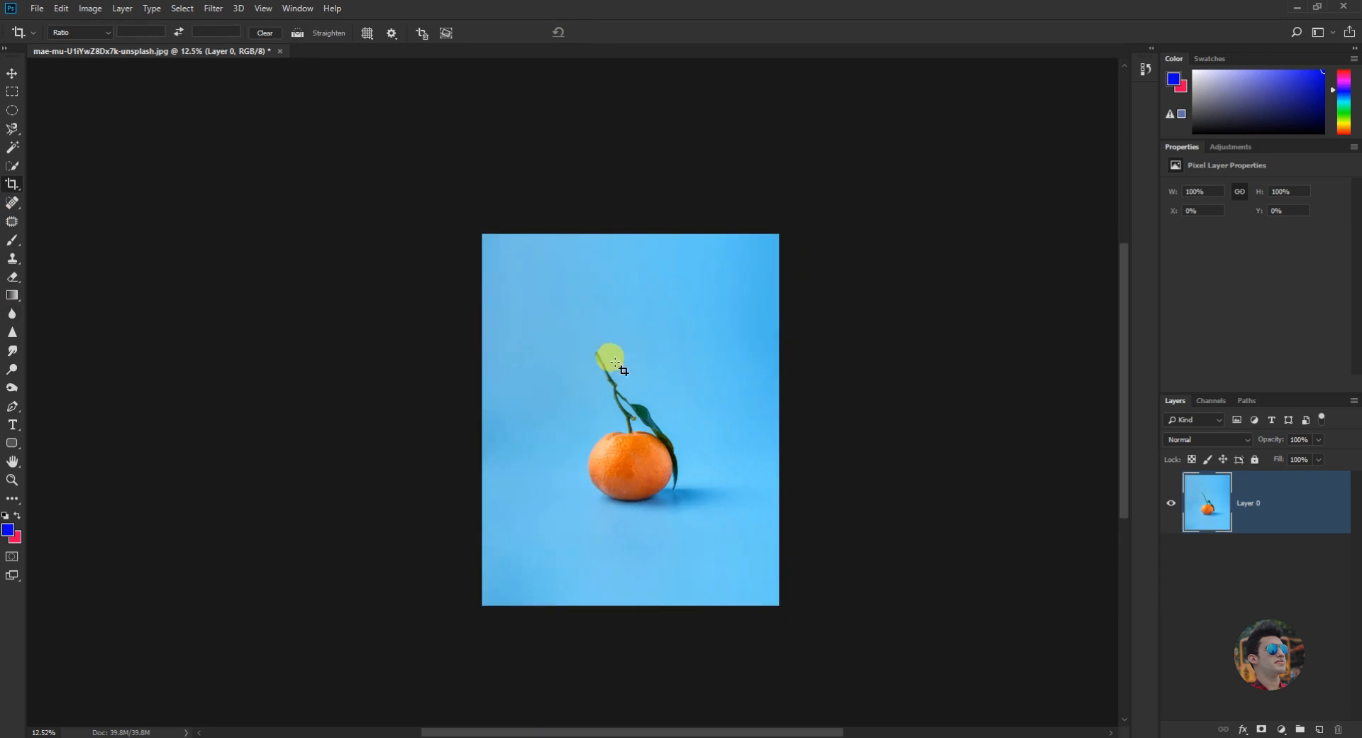
Set the Crop tool to the W x H x Resolution preset and trim a strip from the image's upper edge
{"action": "left_click", "coordinate": [12, 184]}
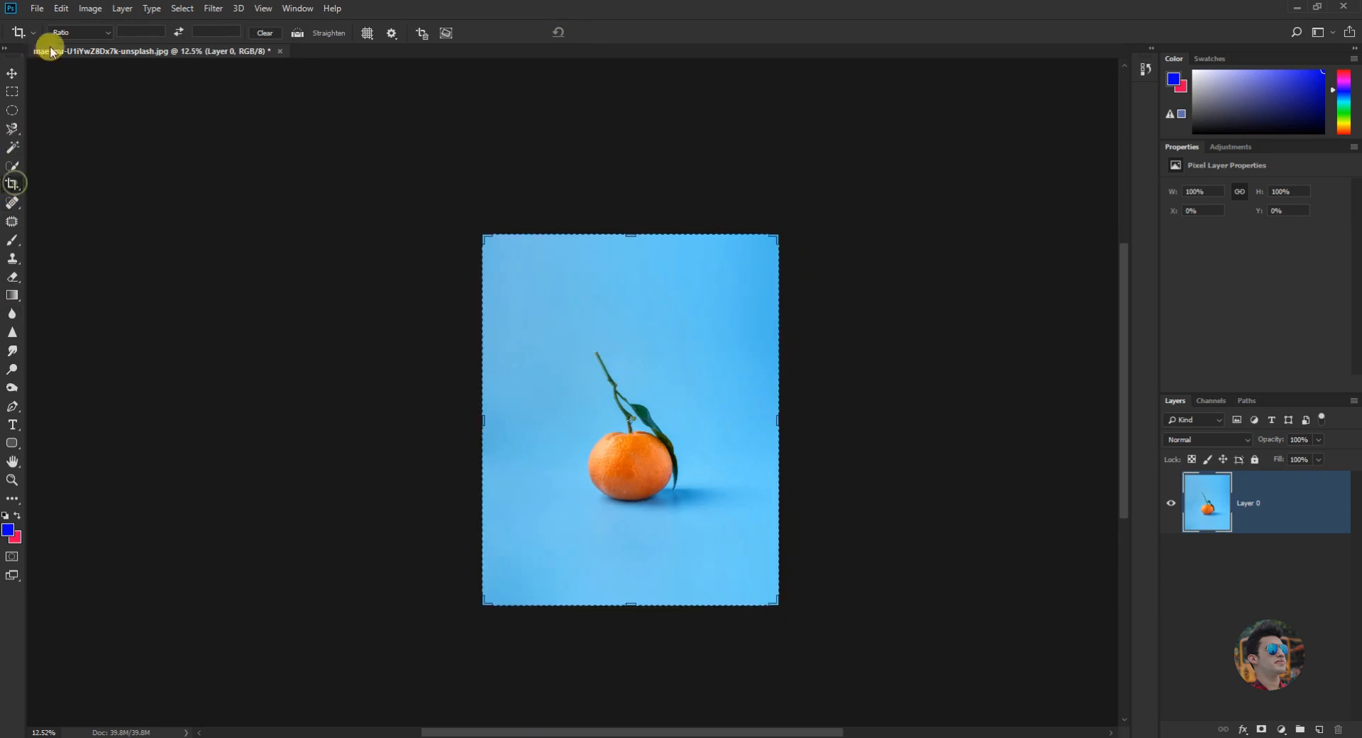
{"action": "left_click", "coordinate": [58, 35]}
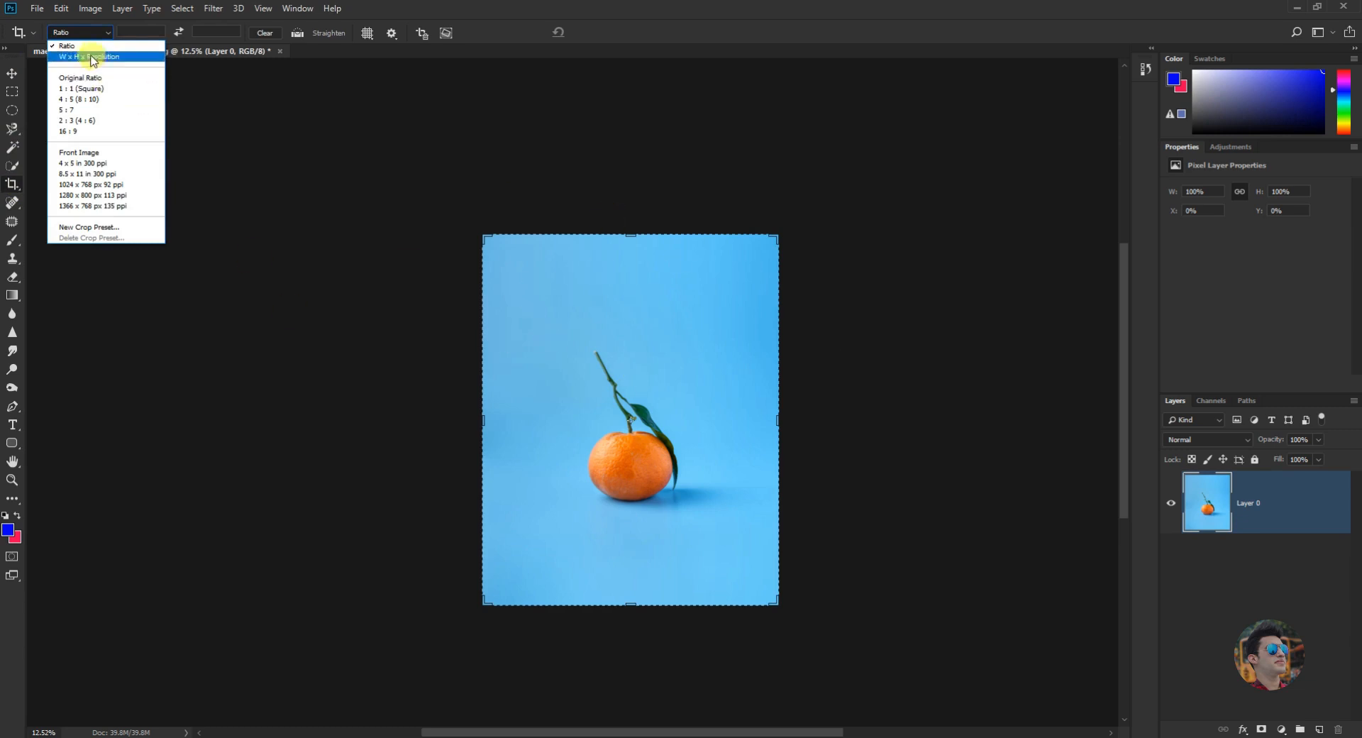
{"action": "left_click", "coordinate": [70, 57]}
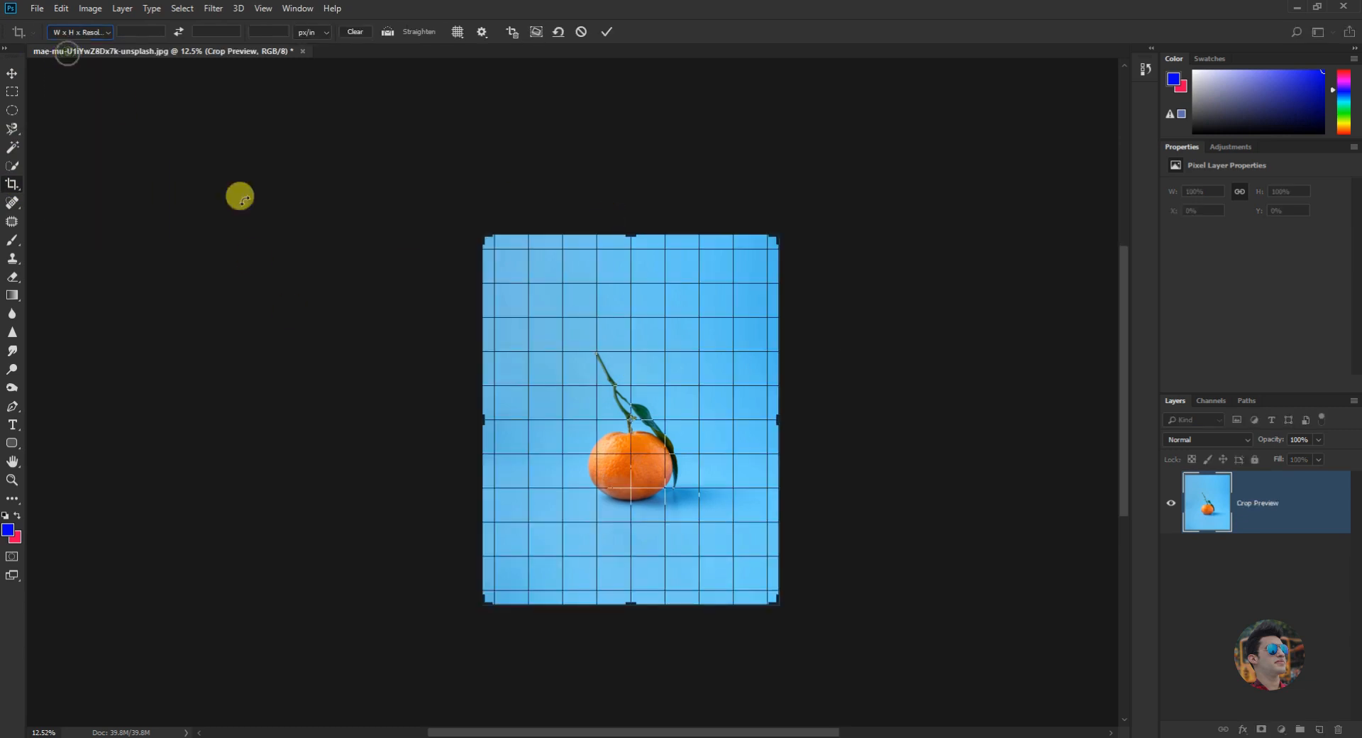
{"action": "mouse_move", "coordinate": [621, 240]}
{"action": "left_mouse_down"}
{"action": "mouse_move", "coordinate": [620, 226]}
{"action": "mouse_move", "coordinate": [620, 304]}
{"action": "mouse_move", "coordinate": [620, 266]}
{"action": "left_mouse_up"}
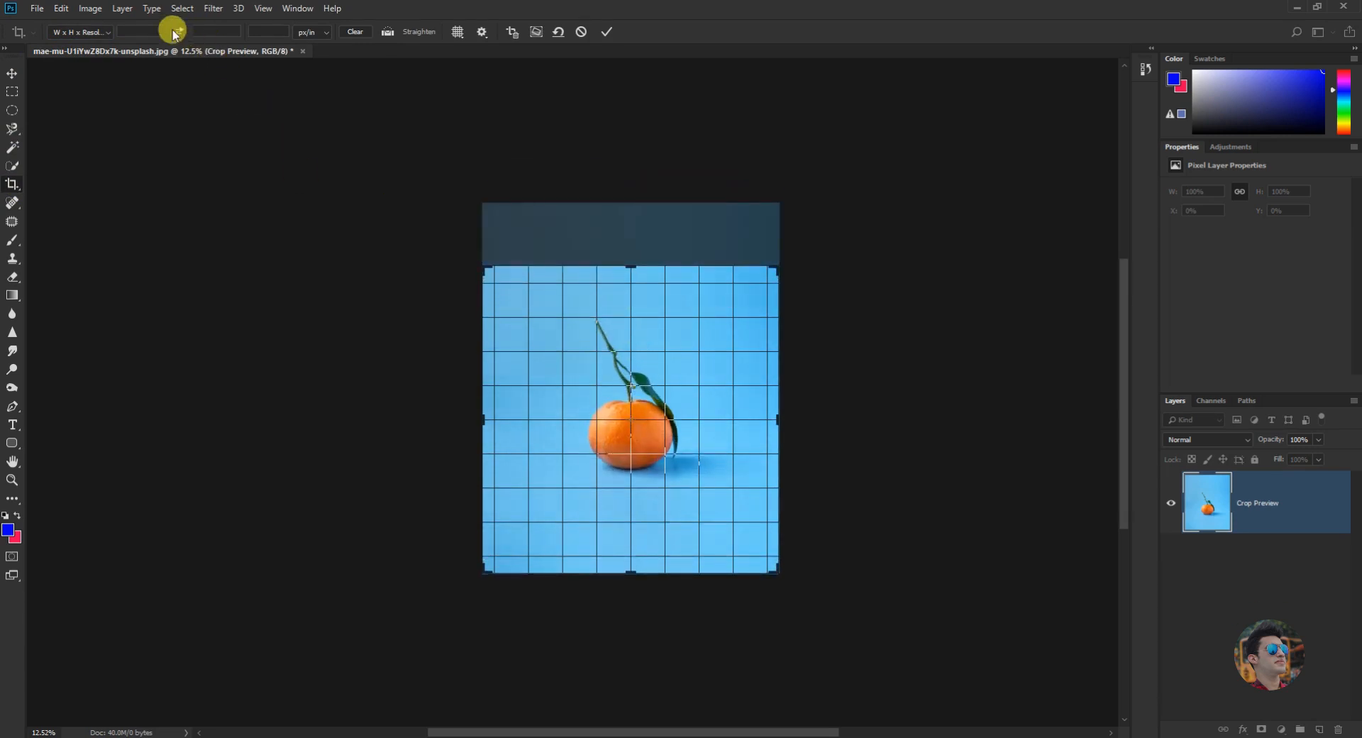
Set the crop width to 5 in and the crop height to 6
{"action": "left_click", "coordinate": [147, 31]}
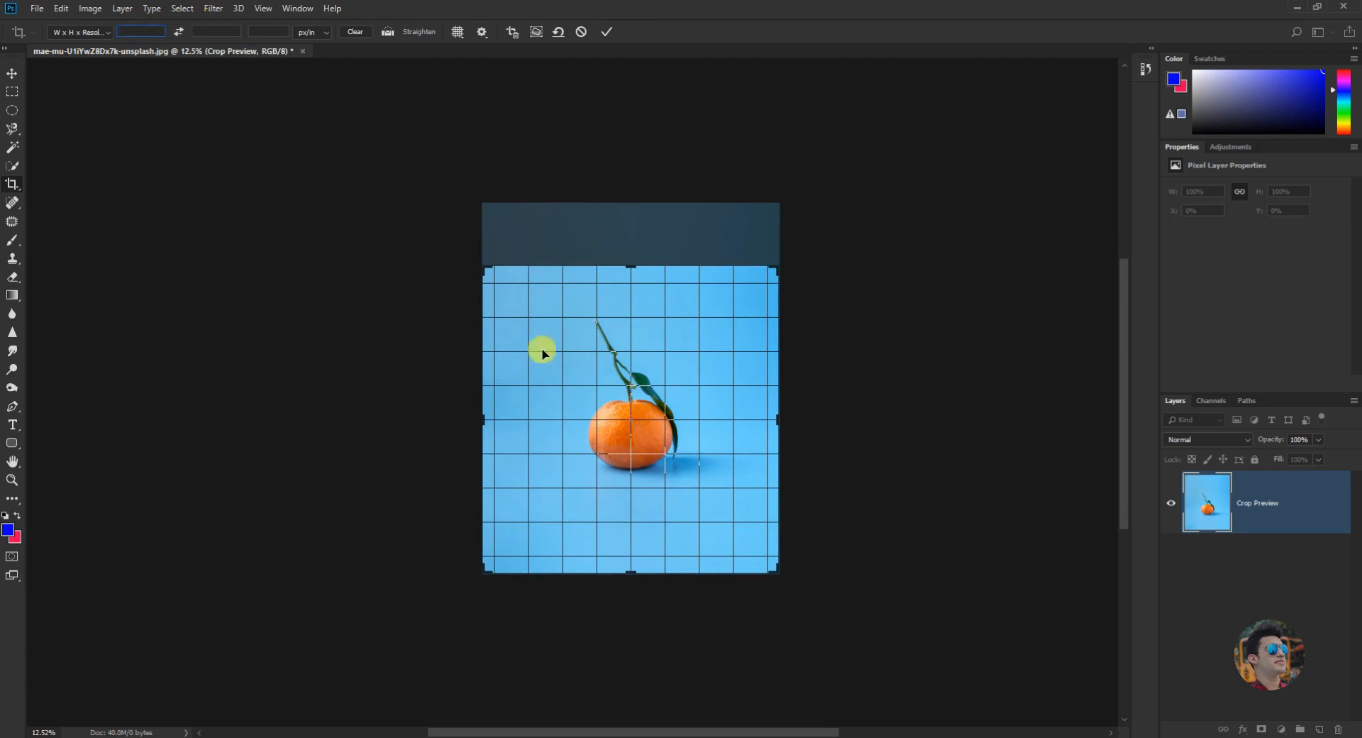
{"action": "left_click", "coordinate": [318, 33]}
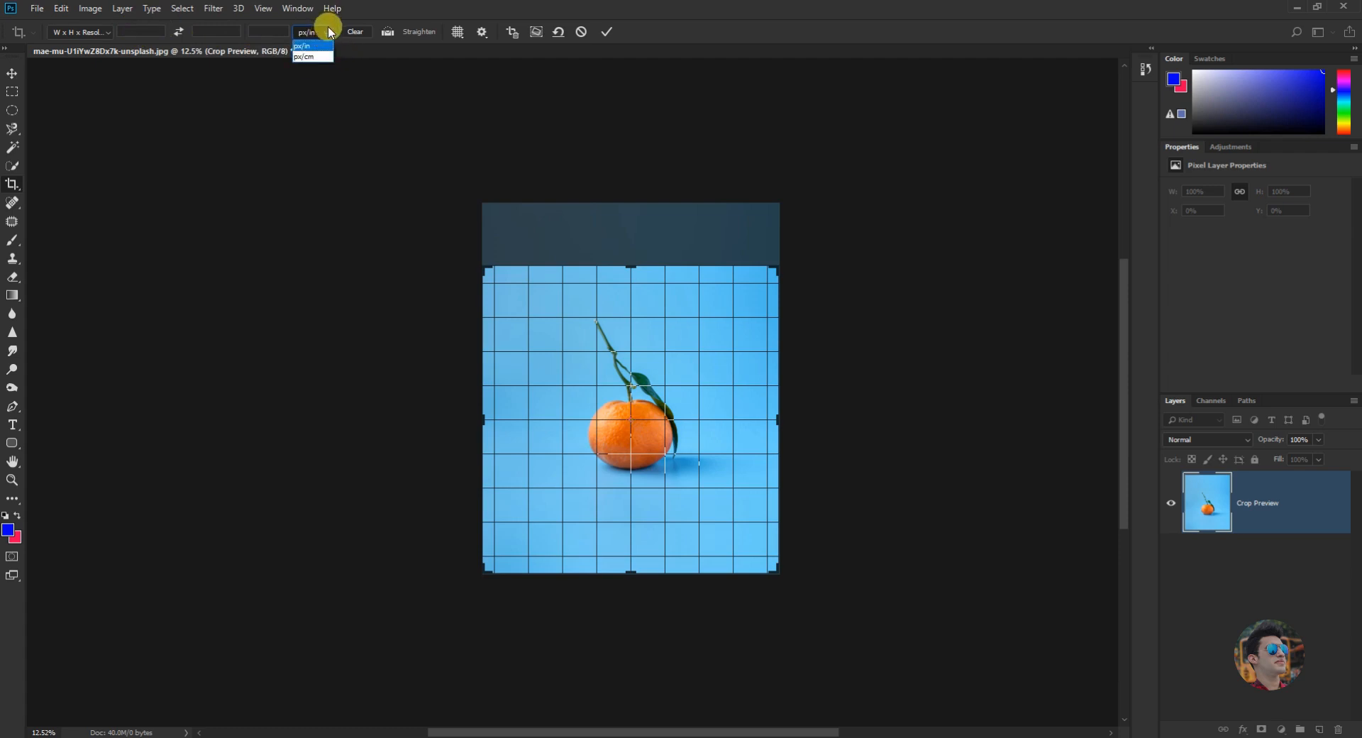
{"action": "left_click", "coordinate": [581, 35]}
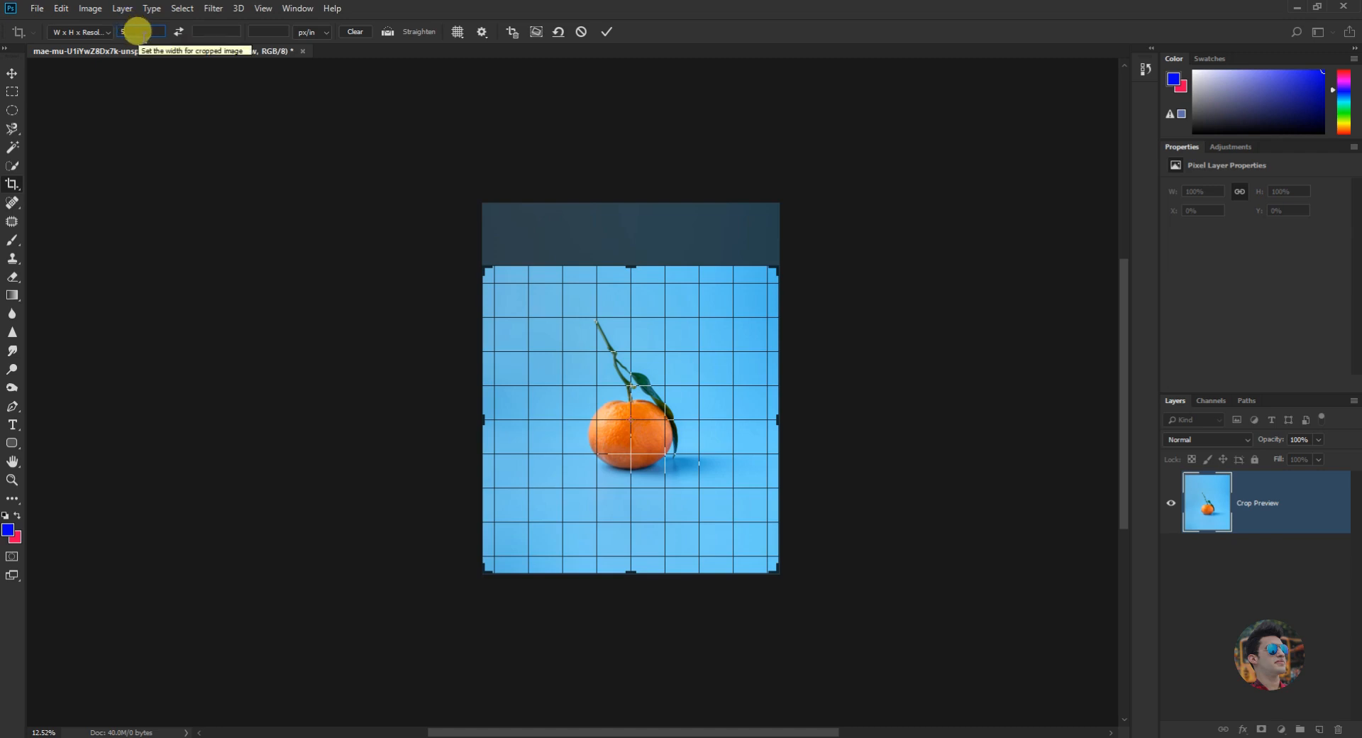
{"action": "type", "text": "6"}
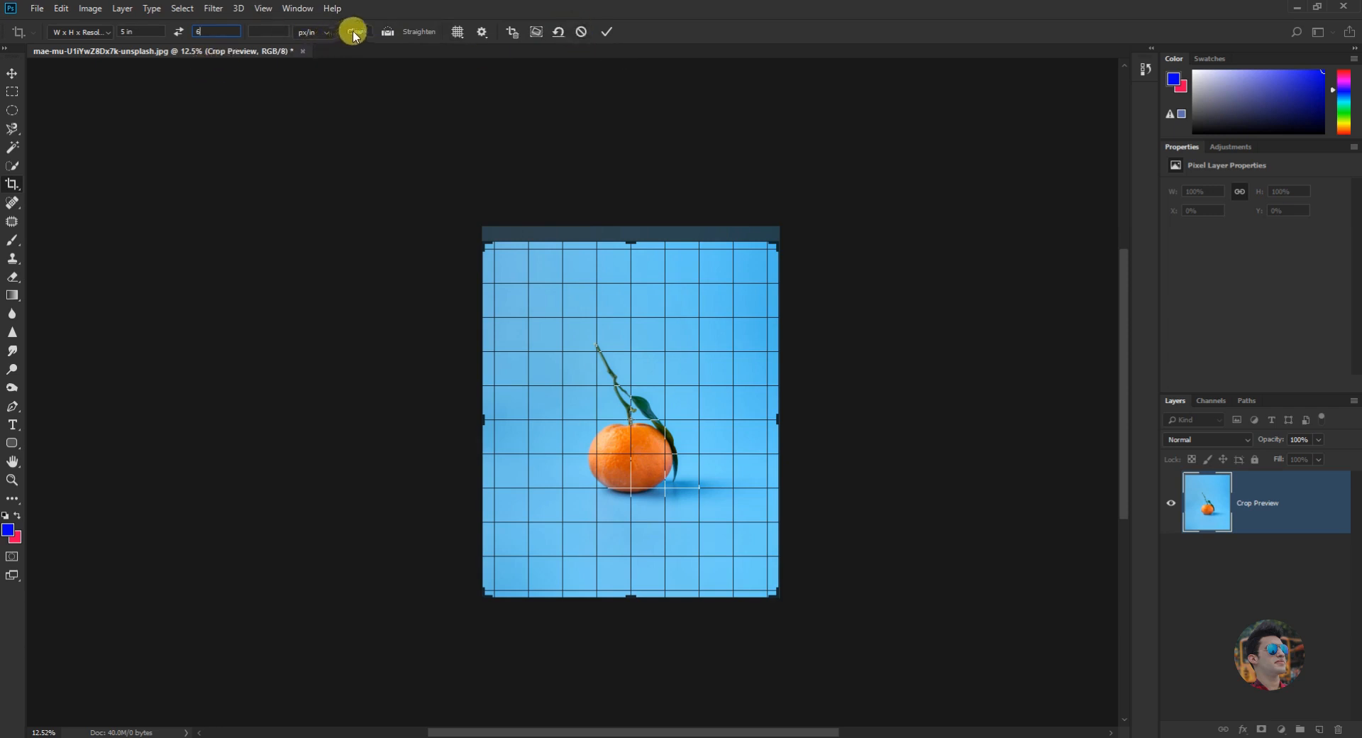
Try the Original Ratio and 4 : 5 (8 : 10) crop presets, shift the image inside the frame, and cancel the crop
{"action": "left_click", "coordinate": [84, 32]}
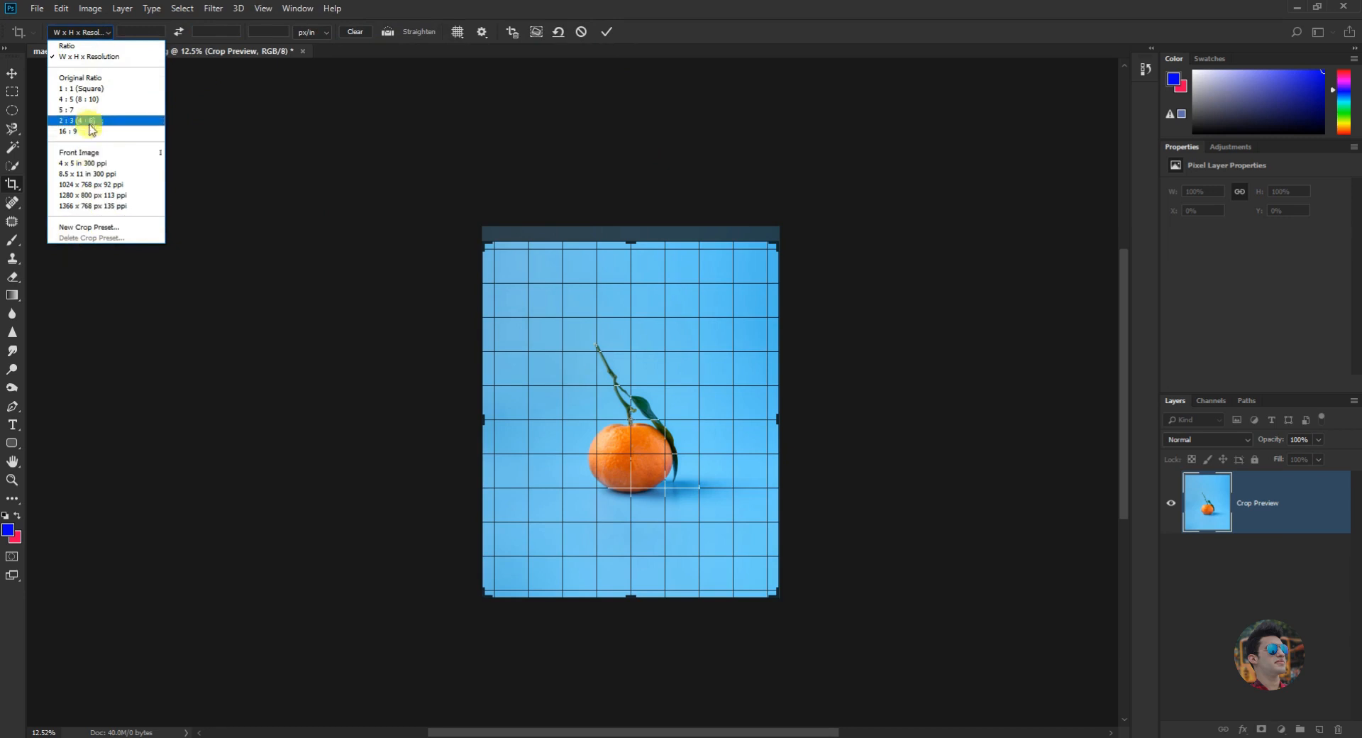
{"action": "left_click", "coordinate": [103, 79]}
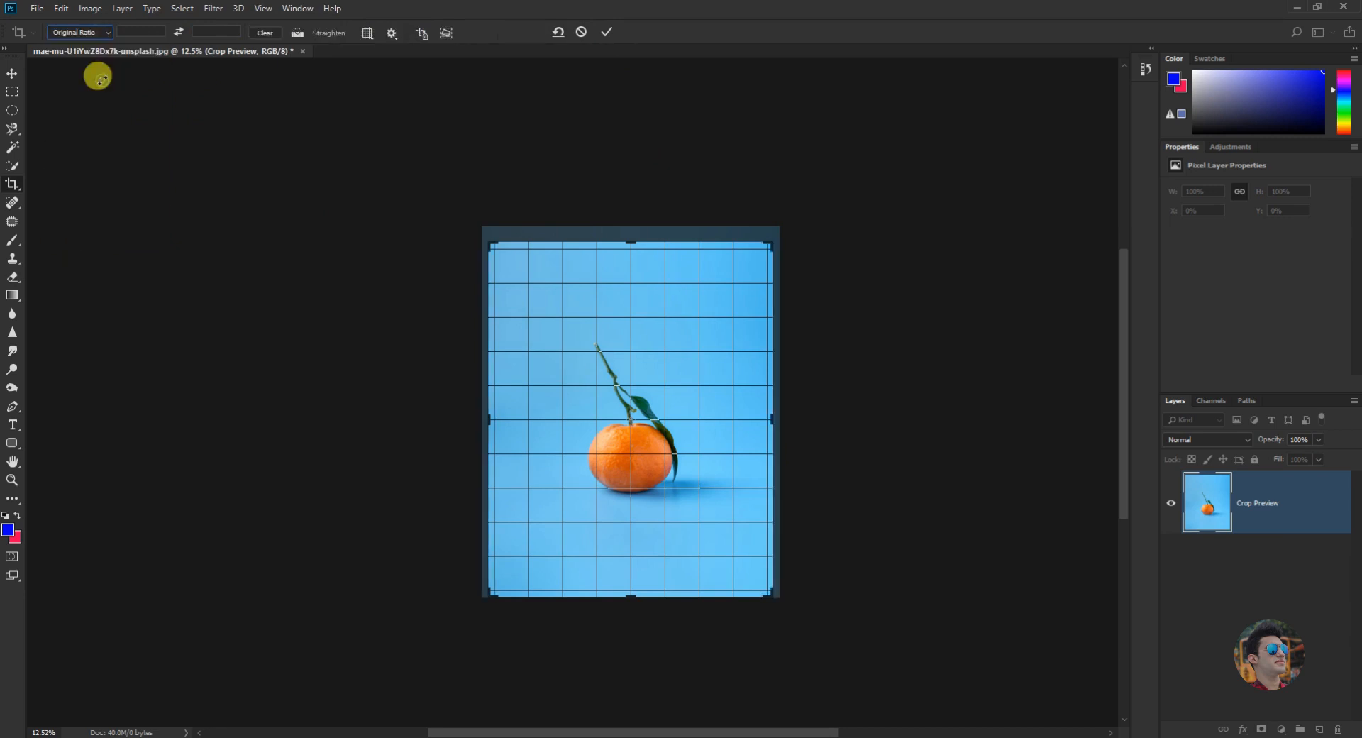
{"action": "left_click", "coordinate": [78, 32]}
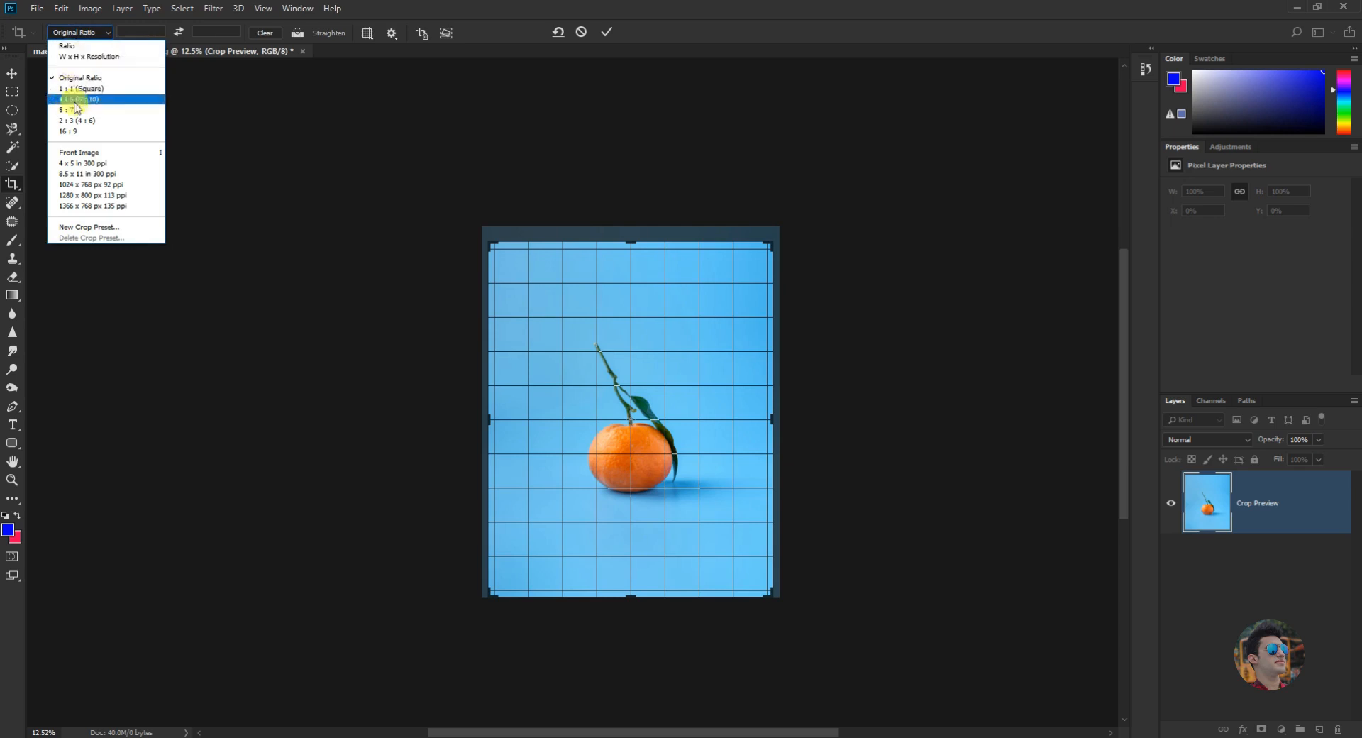
{"action": "left_click", "coordinate": [92, 100]}
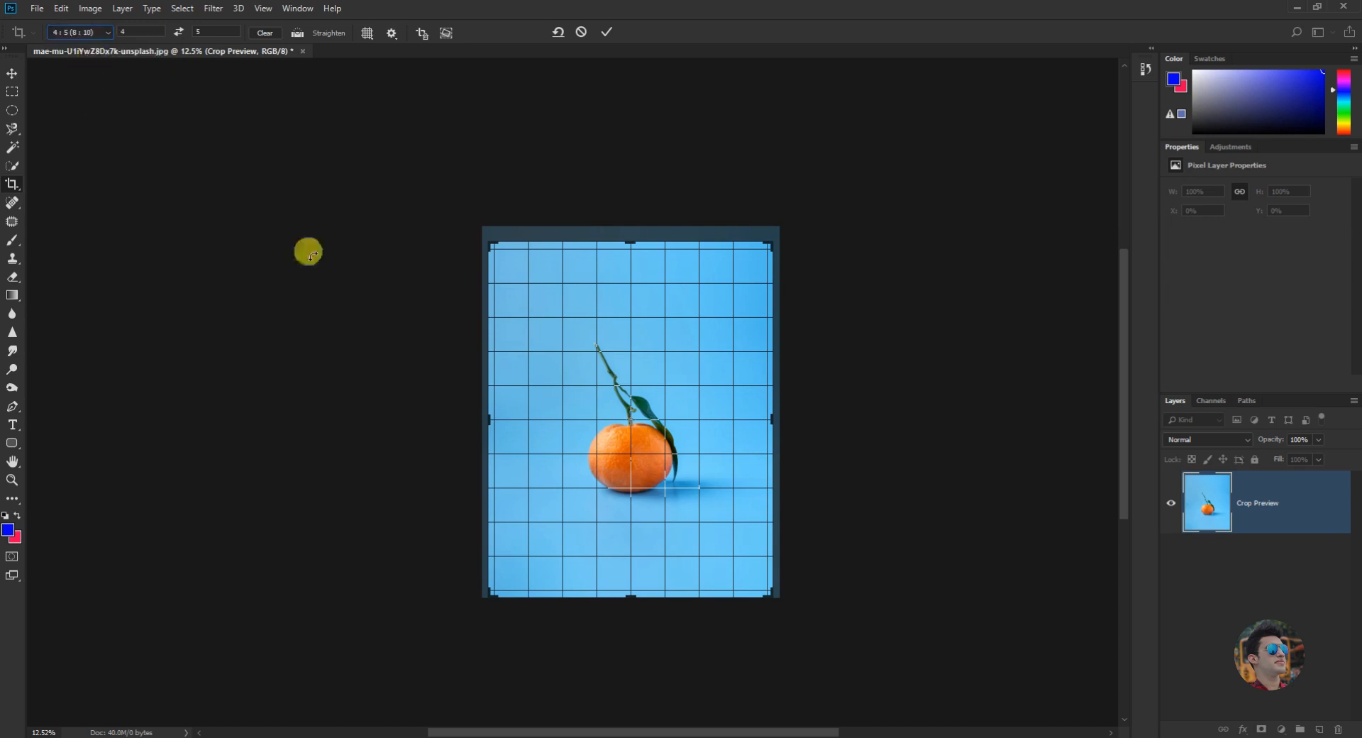
{"action": "left_click_drag", "start_coordinate": [496, 256], "coordinate": [493, 289]}
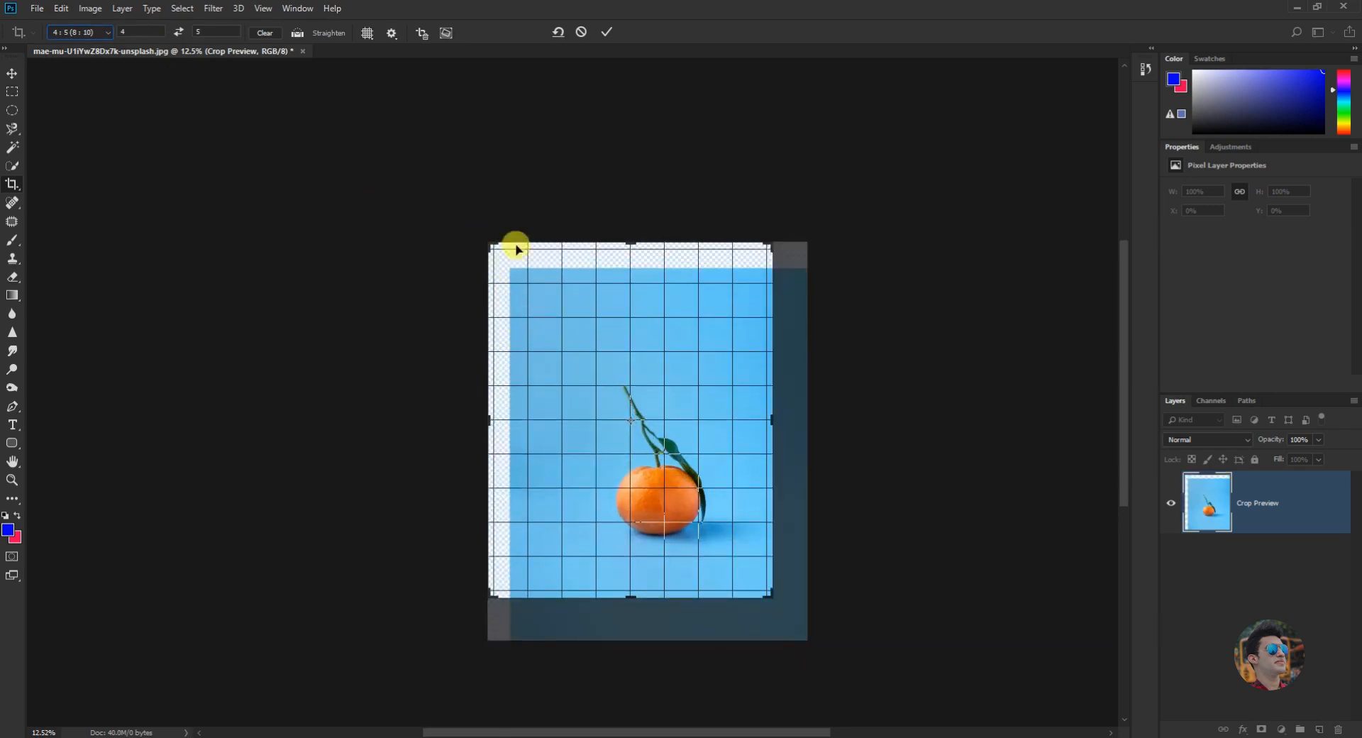
{"action": "left_click", "coordinate": [584, 32]}
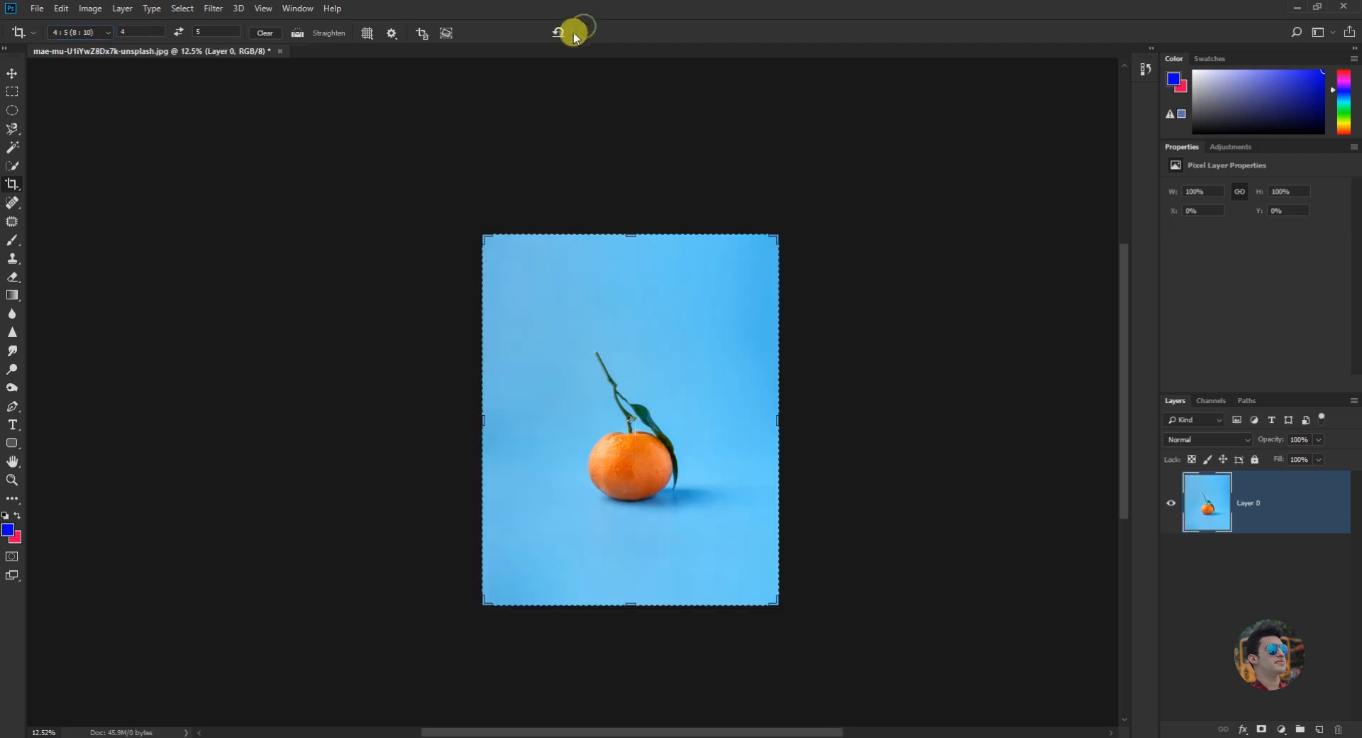
Return the crop preset to Ratio and reset the crop settings to empty ratio values
{"action": "left_click", "coordinate": [77, 32]}
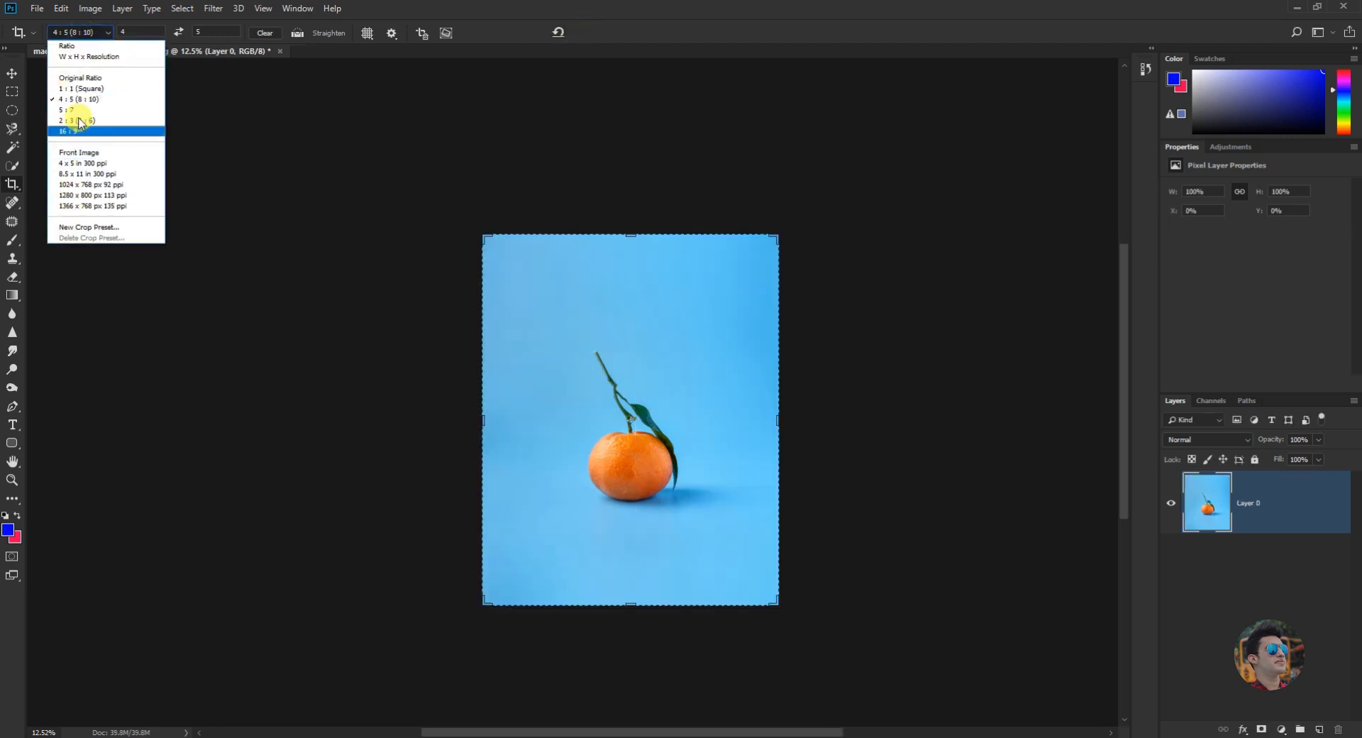
{"action": "left_click", "coordinate": [96, 46]}
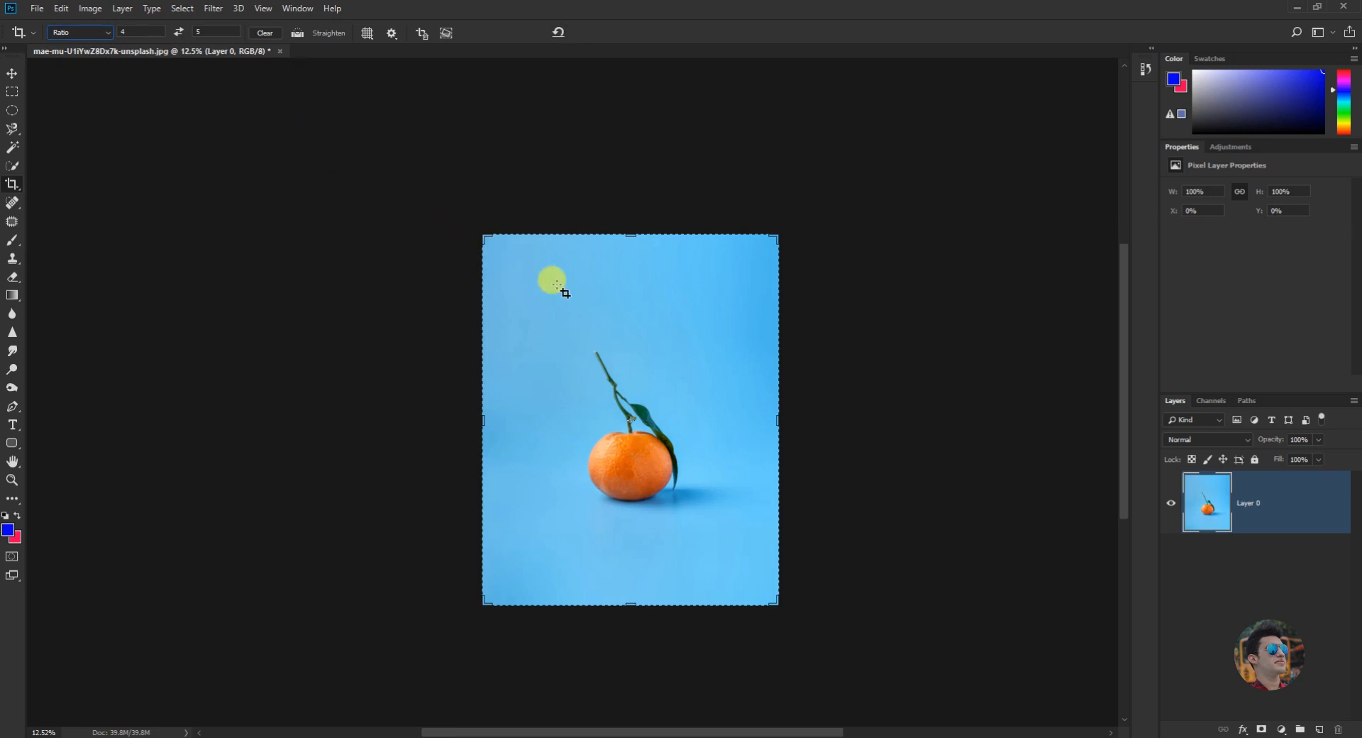
{"action": "left_click", "coordinate": [558, 32]}
Open the grassy hills landscape photo from the images folder and unlock its background layer
{"action": "left_click", "coordinate": [36, 9]}
{"action": "left_click", "coordinate": [49, 43]}
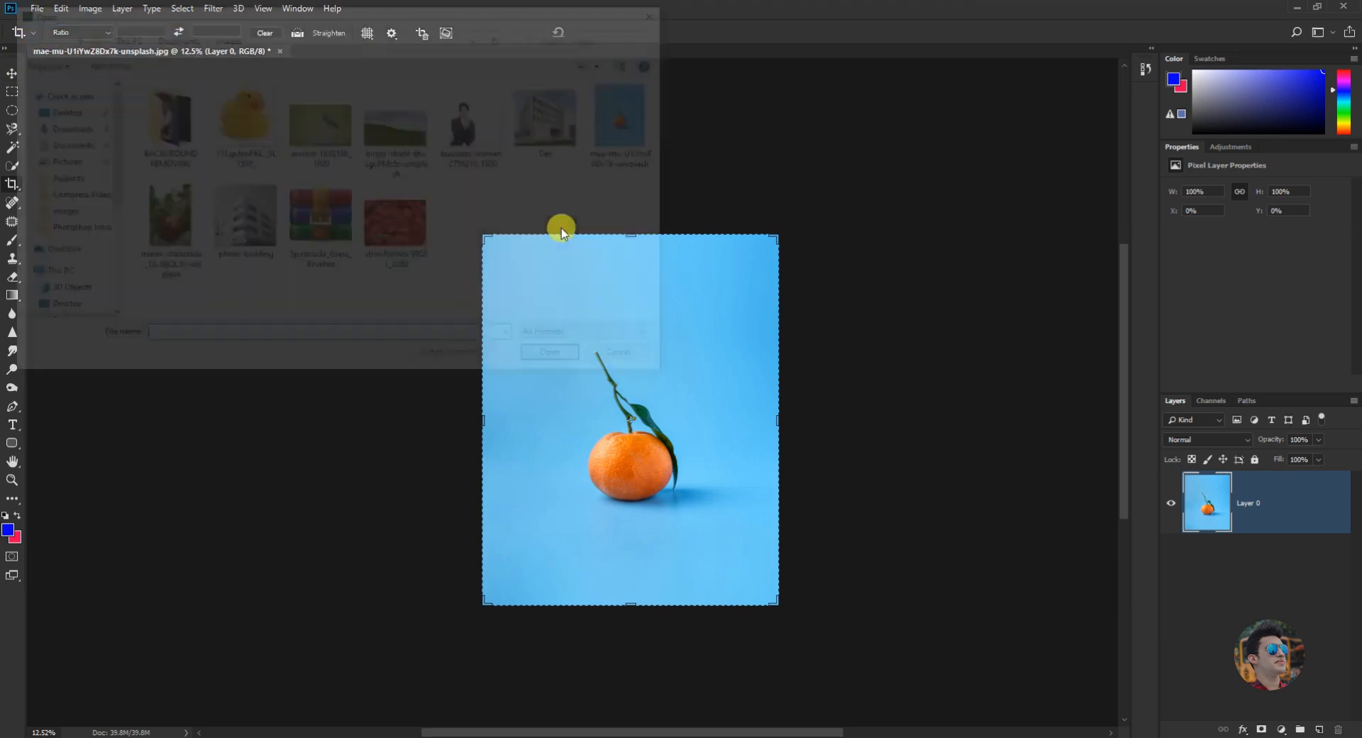
{"action": "left_click", "coordinate": [396, 128]}
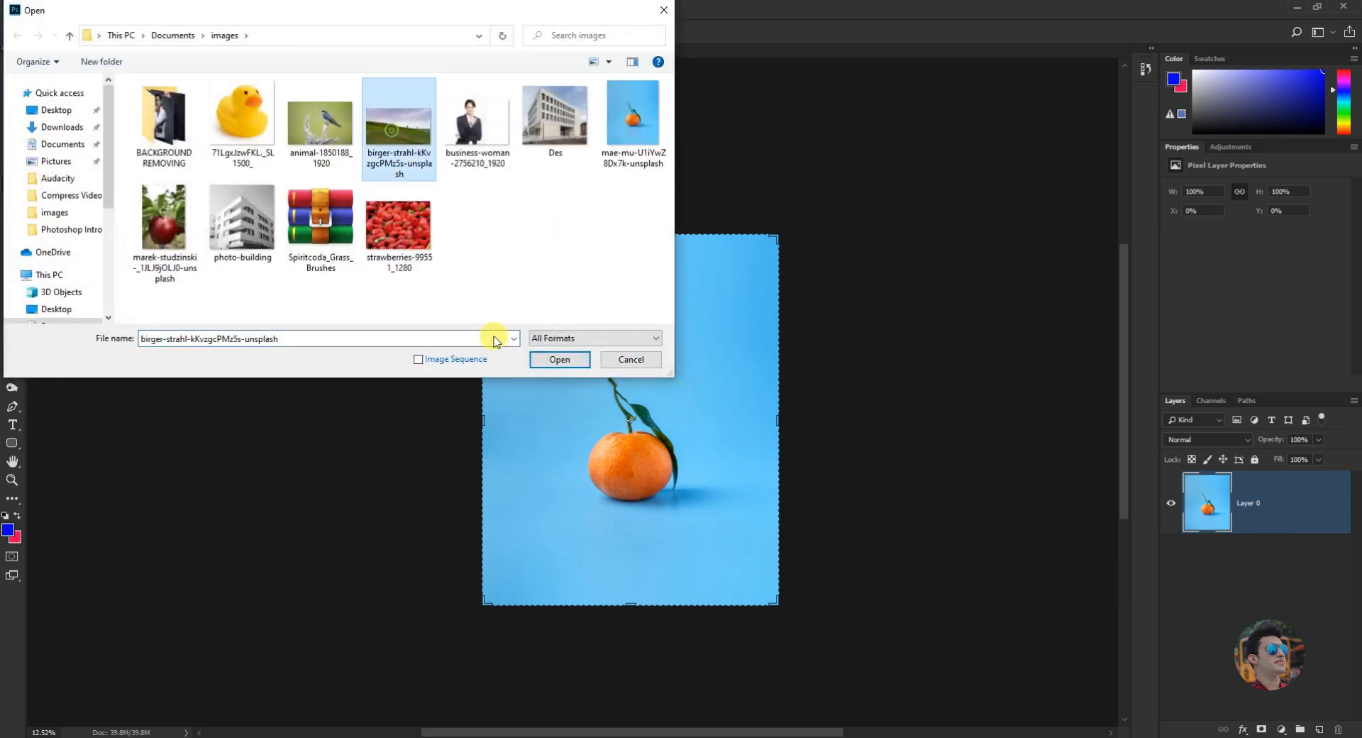
{"action": "left_click", "coordinate": [564, 362]}
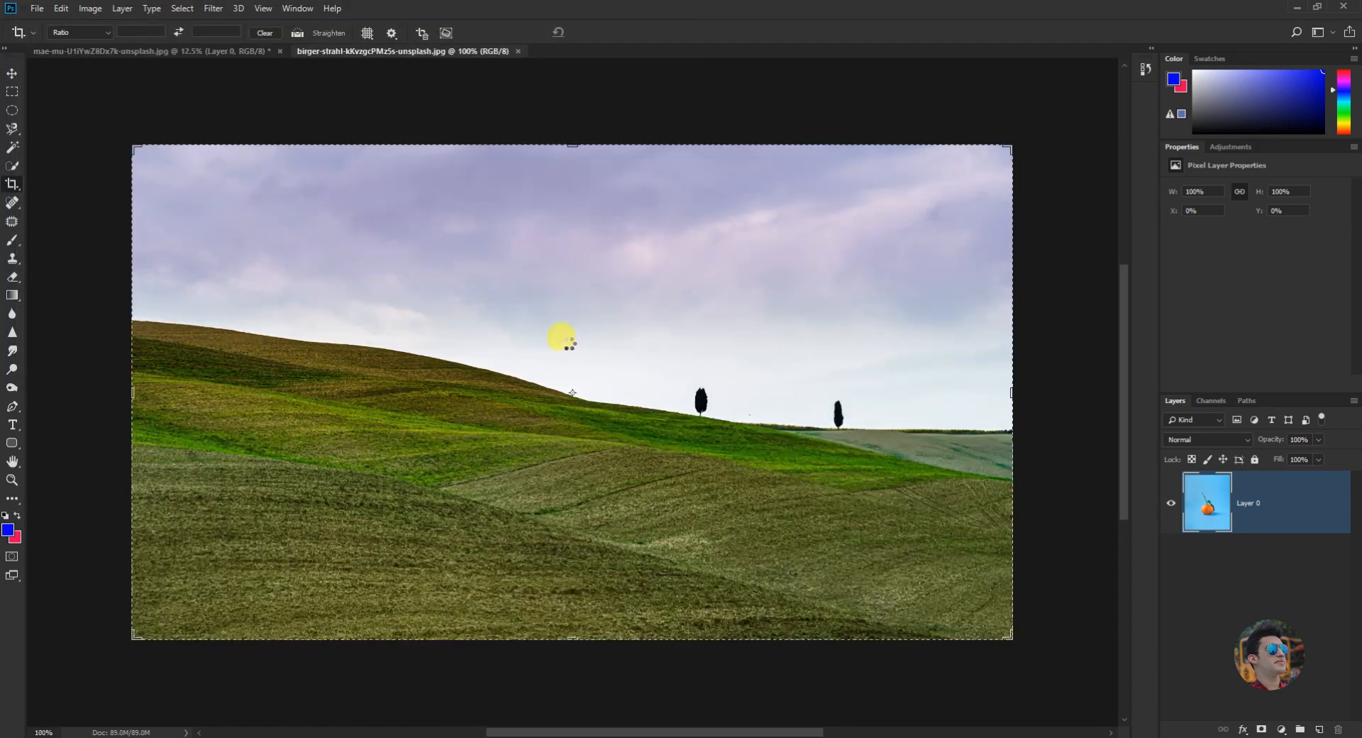
{"action": "left_click", "coordinate": [1336, 492]}
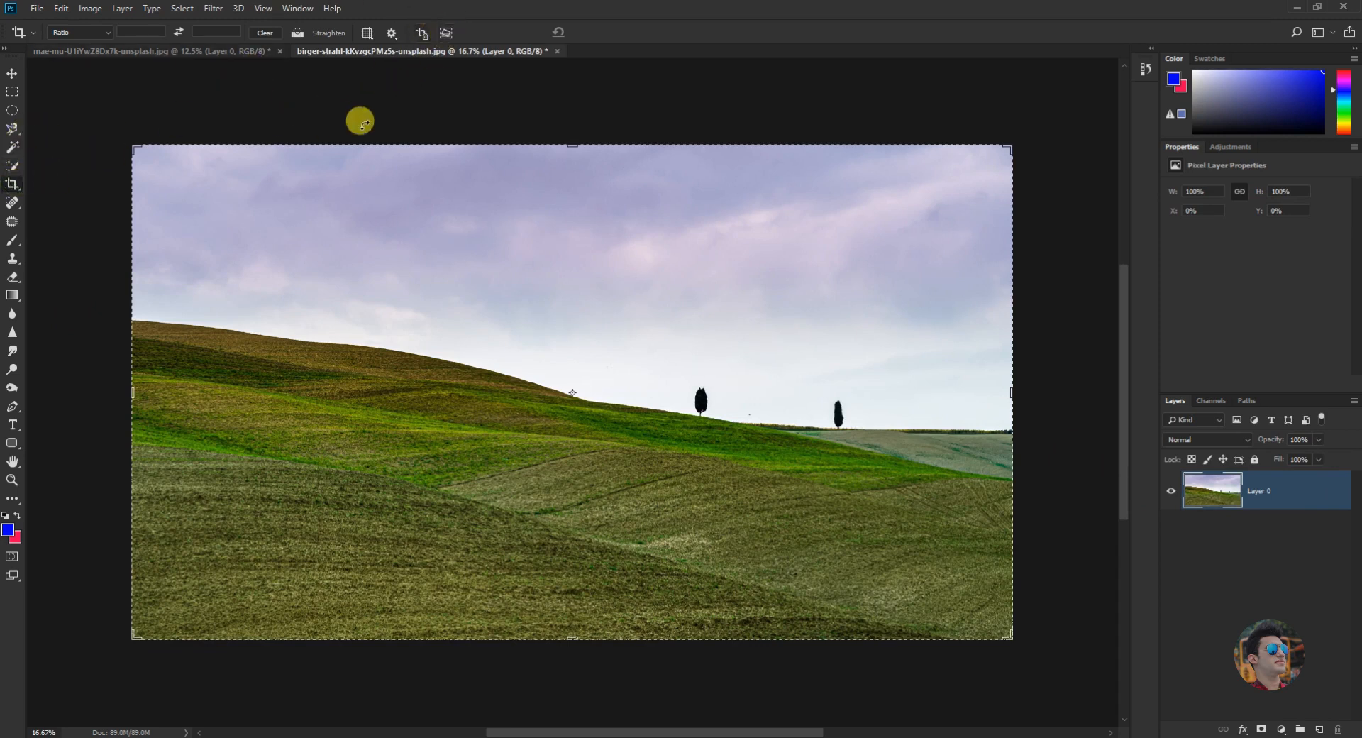
Try straightening the landscape along a slightly rising line across its full width, and cancel the crop
{"action": "left_click", "coordinate": [301, 33]}
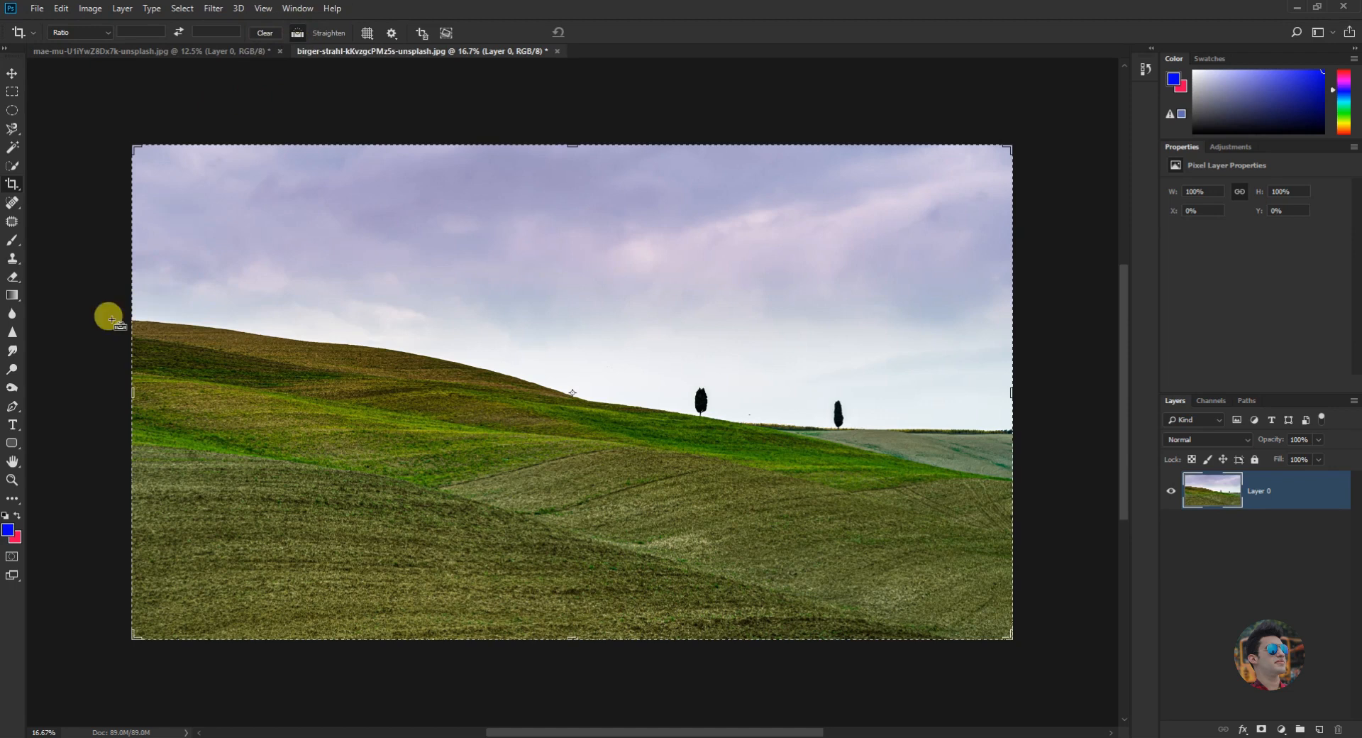
{"action": "left_click_drag", "start_coordinate": [122, 311], "coordinate": [1026, 270]}
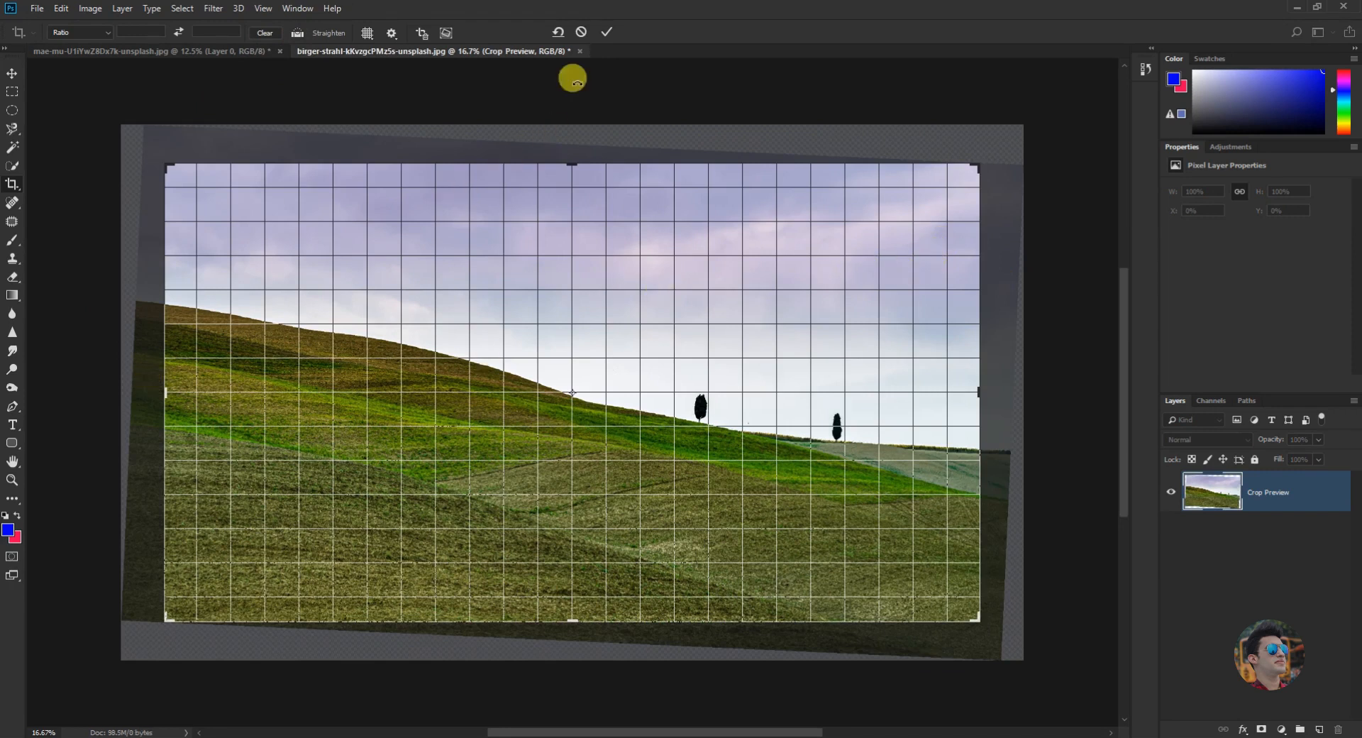
{"action": "left_click", "coordinate": [581, 32]}
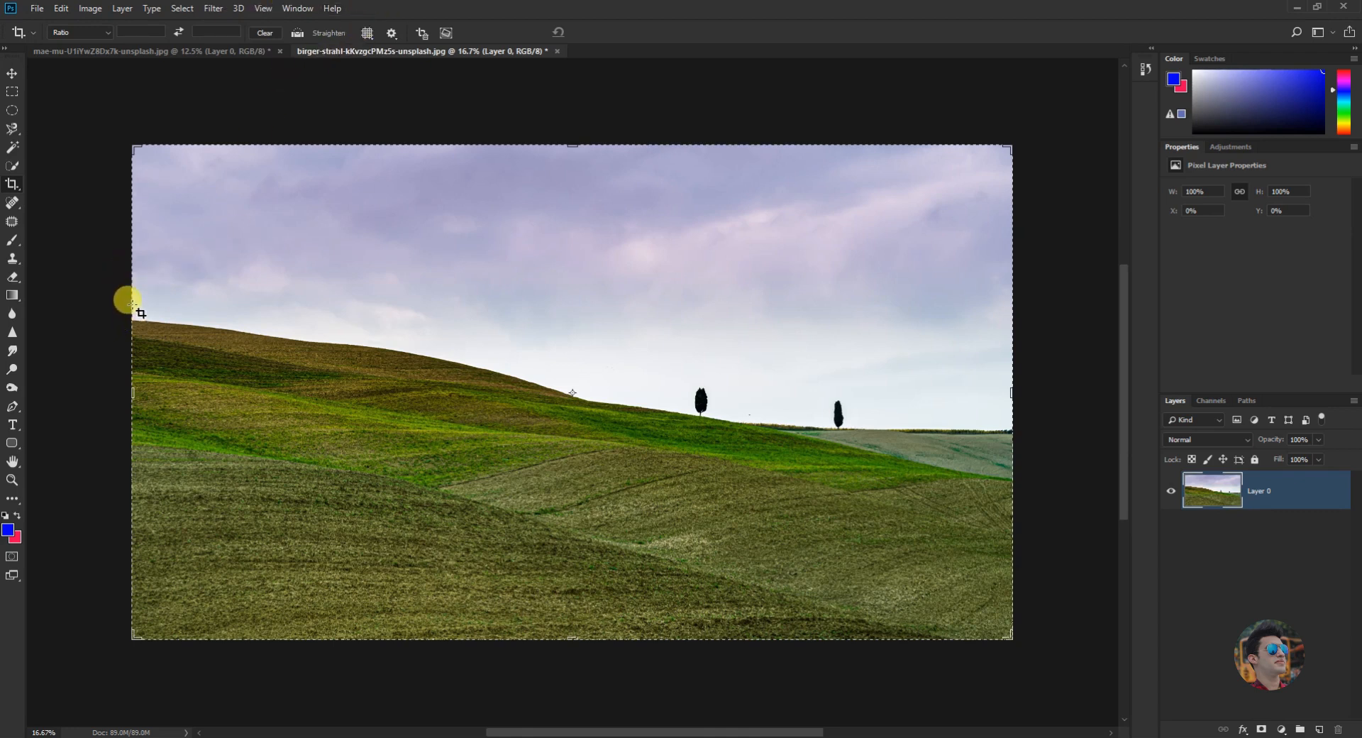
{"action": "mouse_move", "coordinate": [130, 301]}
{"action": "left_mouse_down"}
{"action": "mouse_move", "coordinate": [171, 295]}
{"action": "mouse_move", "coordinate": [121, 301]}
{"action": "left_mouse_up"}
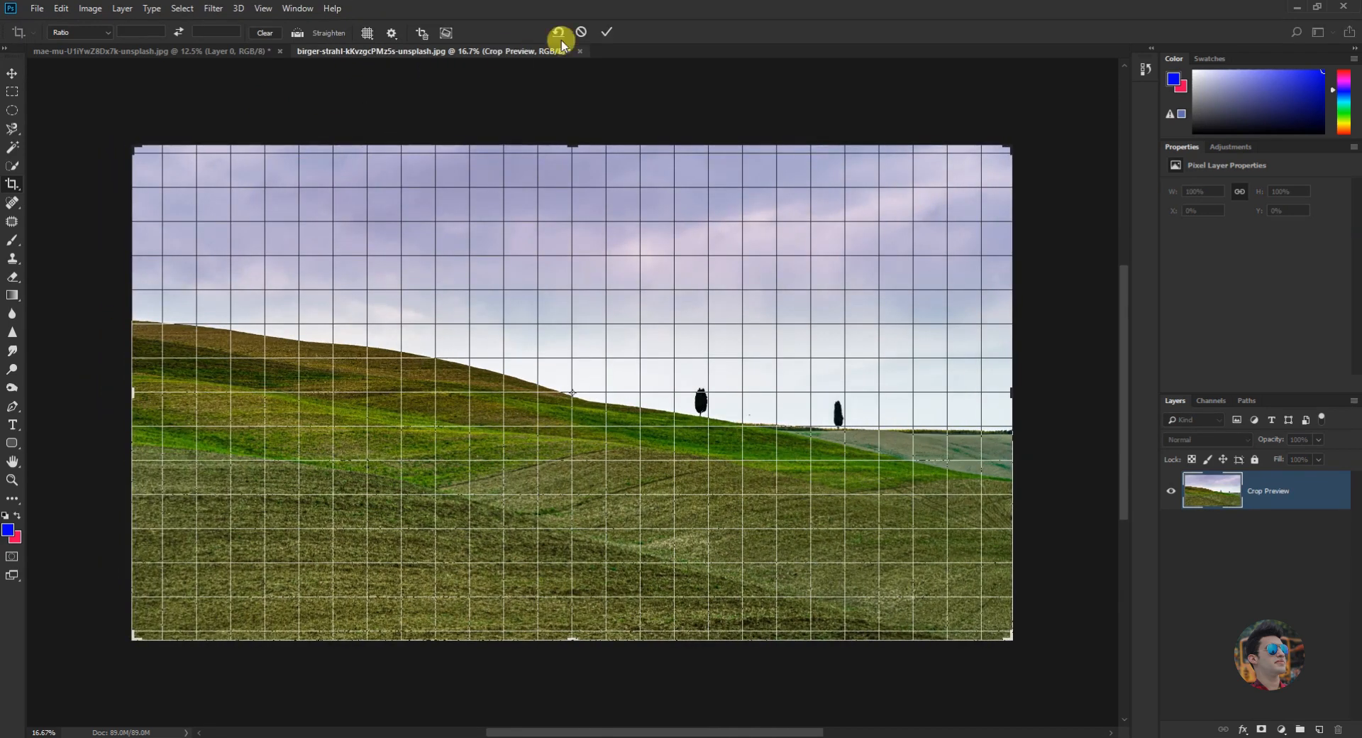
{"action": "left_click", "coordinate": [607, 32]}
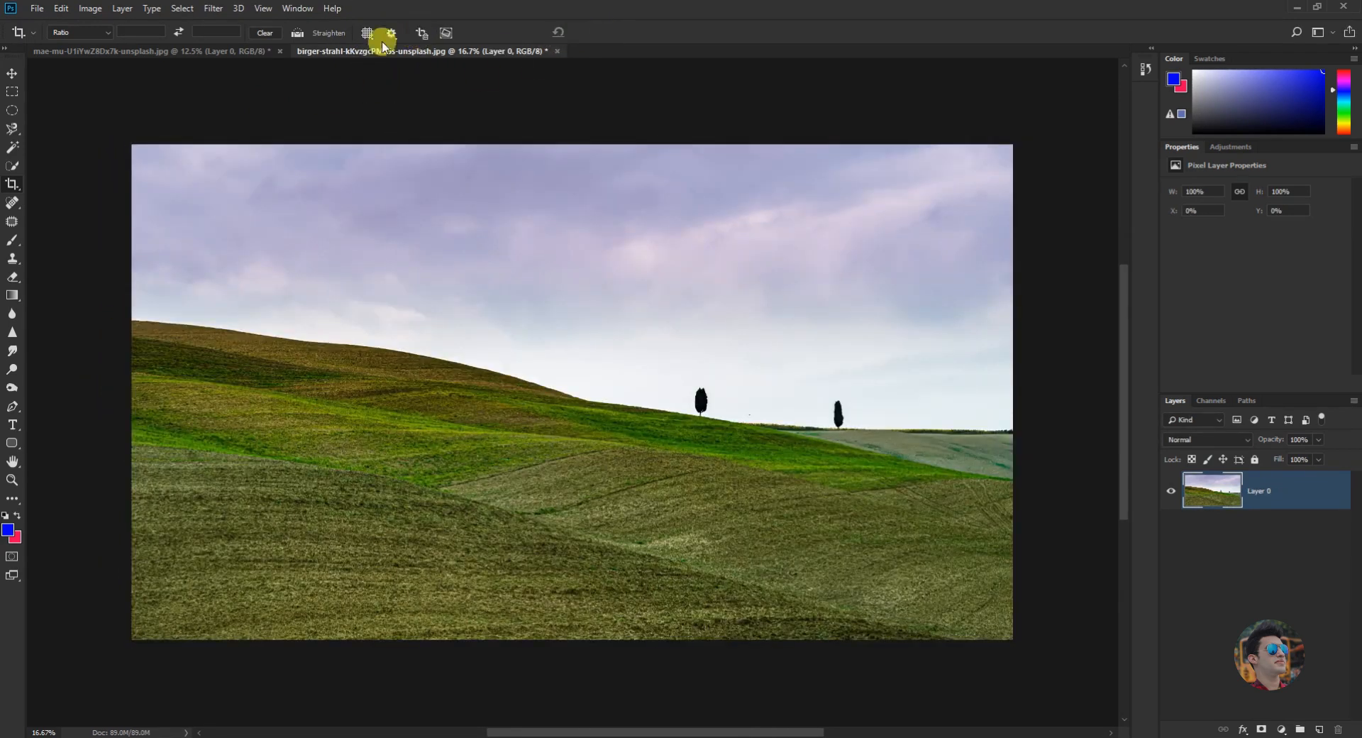
Straighten the landscape along a steeper rising line from edge to edge, apply the crop, and undo it
{"action": "left_click", "coordinate": [322, 35]}
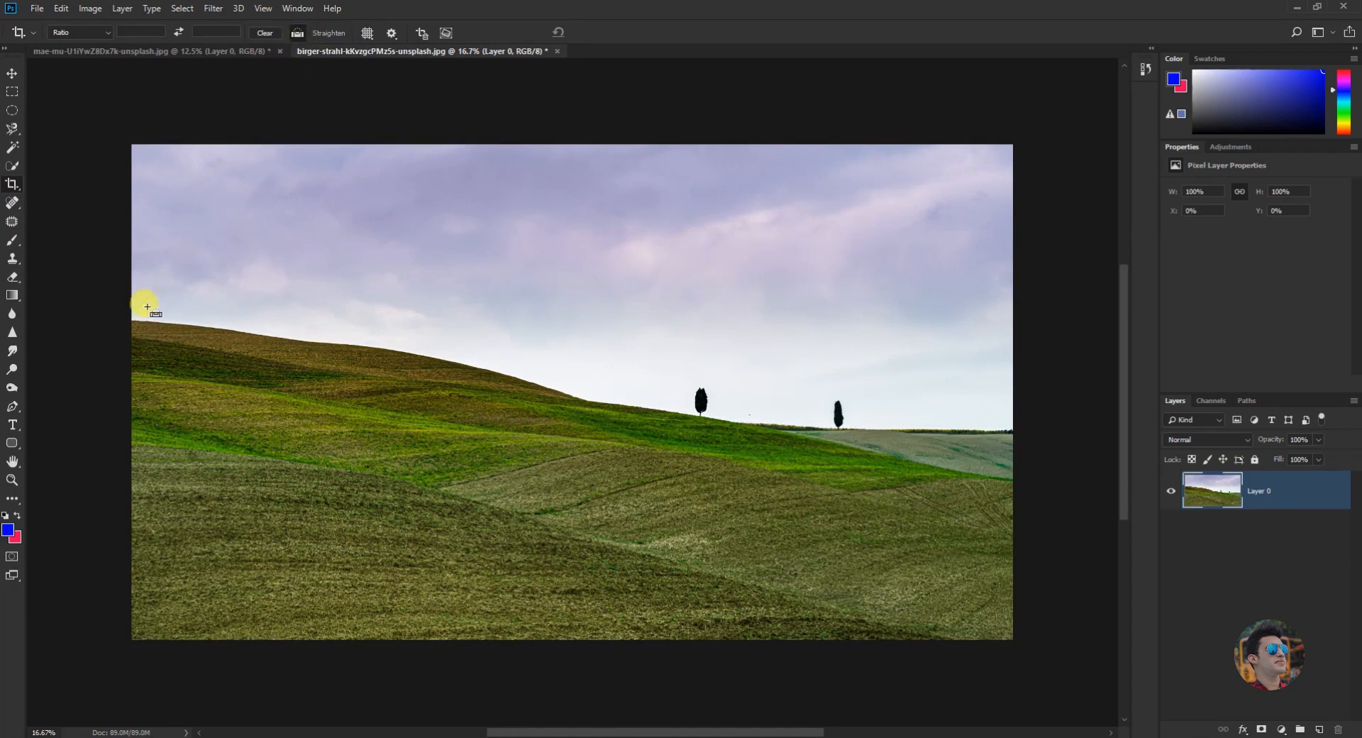
{"action": "left_click_drag", "start_coordinate": [131, 312], "coordinate": [1024, 221]}
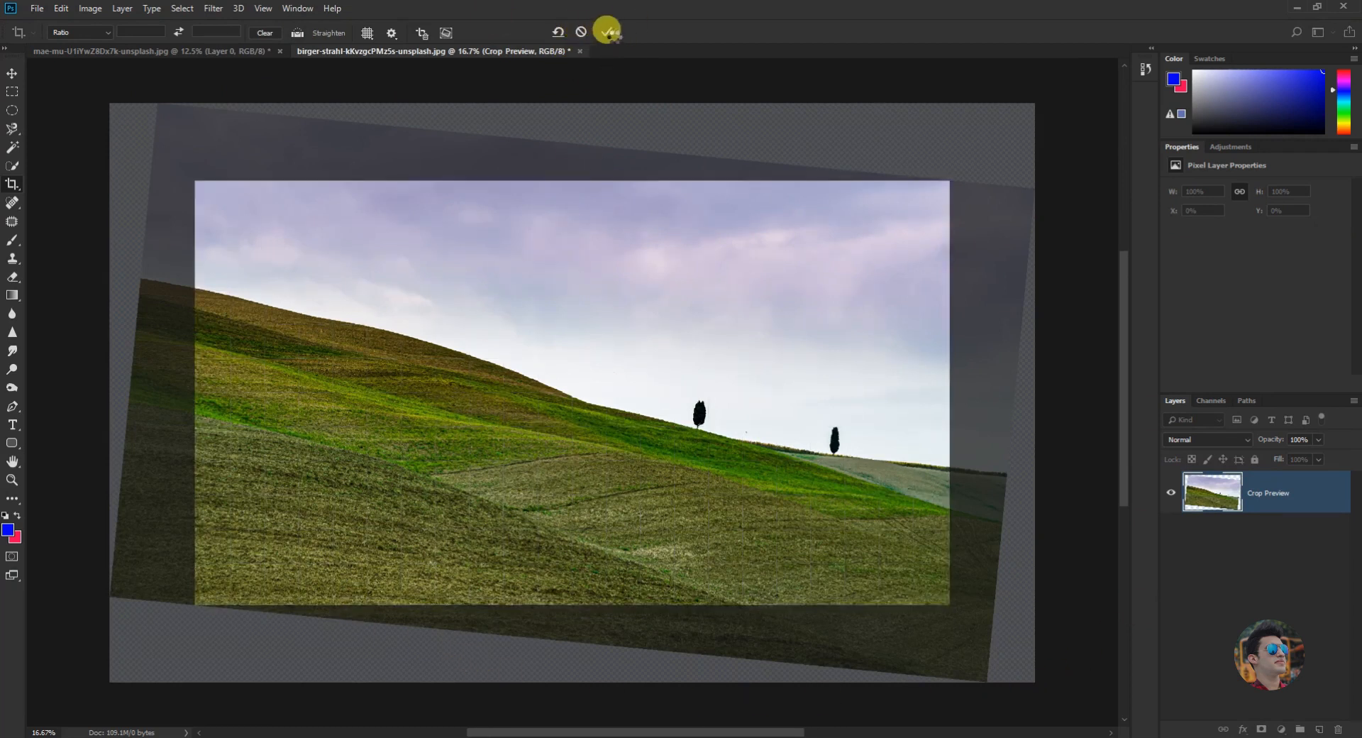
{"action": "left_click", "coordinate": [606, 31]}
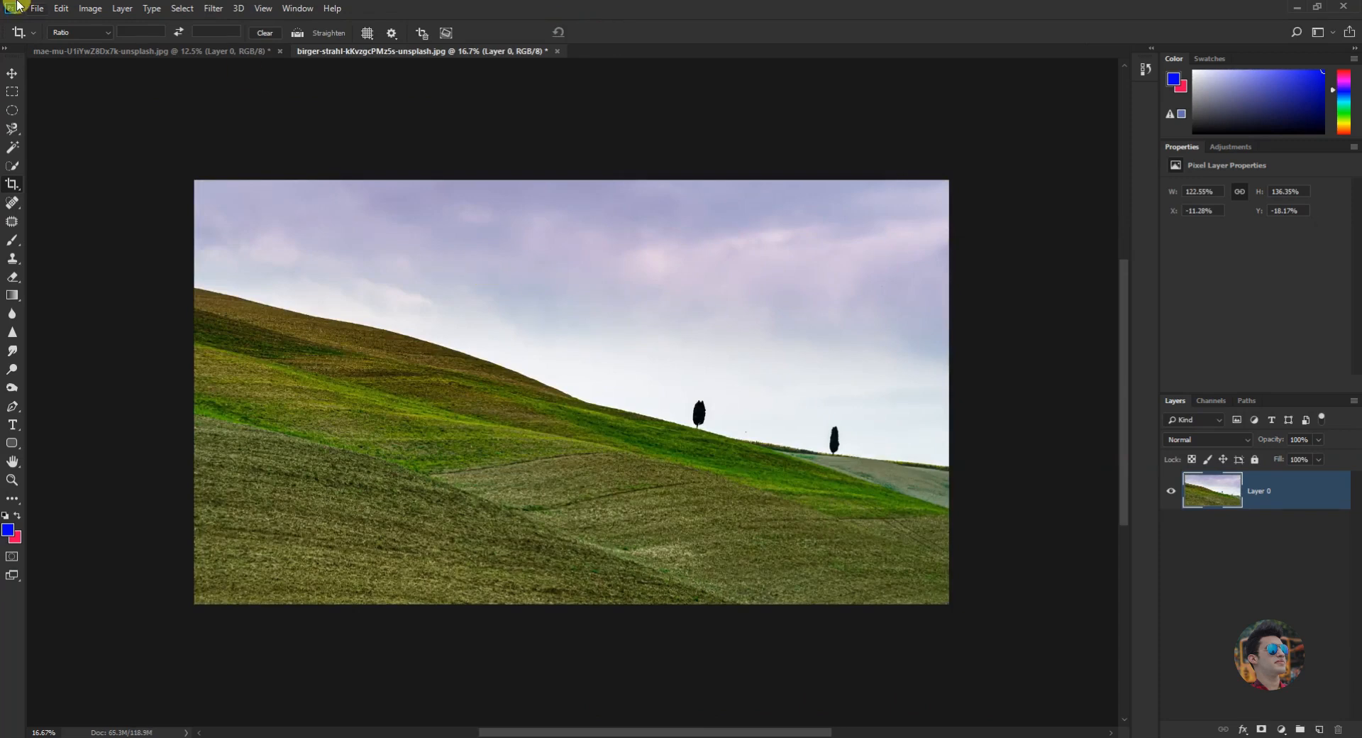
{"action": "key", "text": "ctrl+z"}
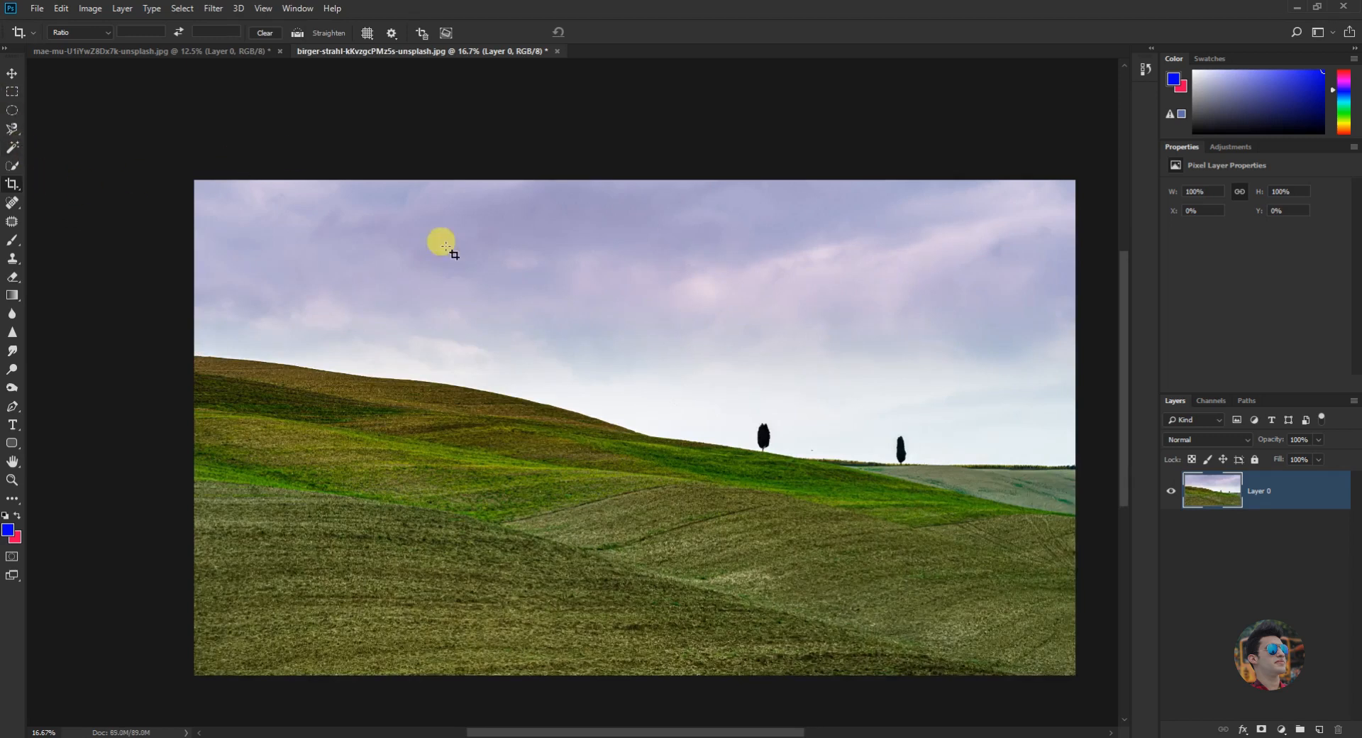
Extend the crop frame beyond the landscape's upper edge to add an empty strip above the sky
{"action": "left_click", "coordinate": [12, 183]}
{"action": "left_click_drag", "start_coordinate": [634, 179], "coordinate": [629, 131]}
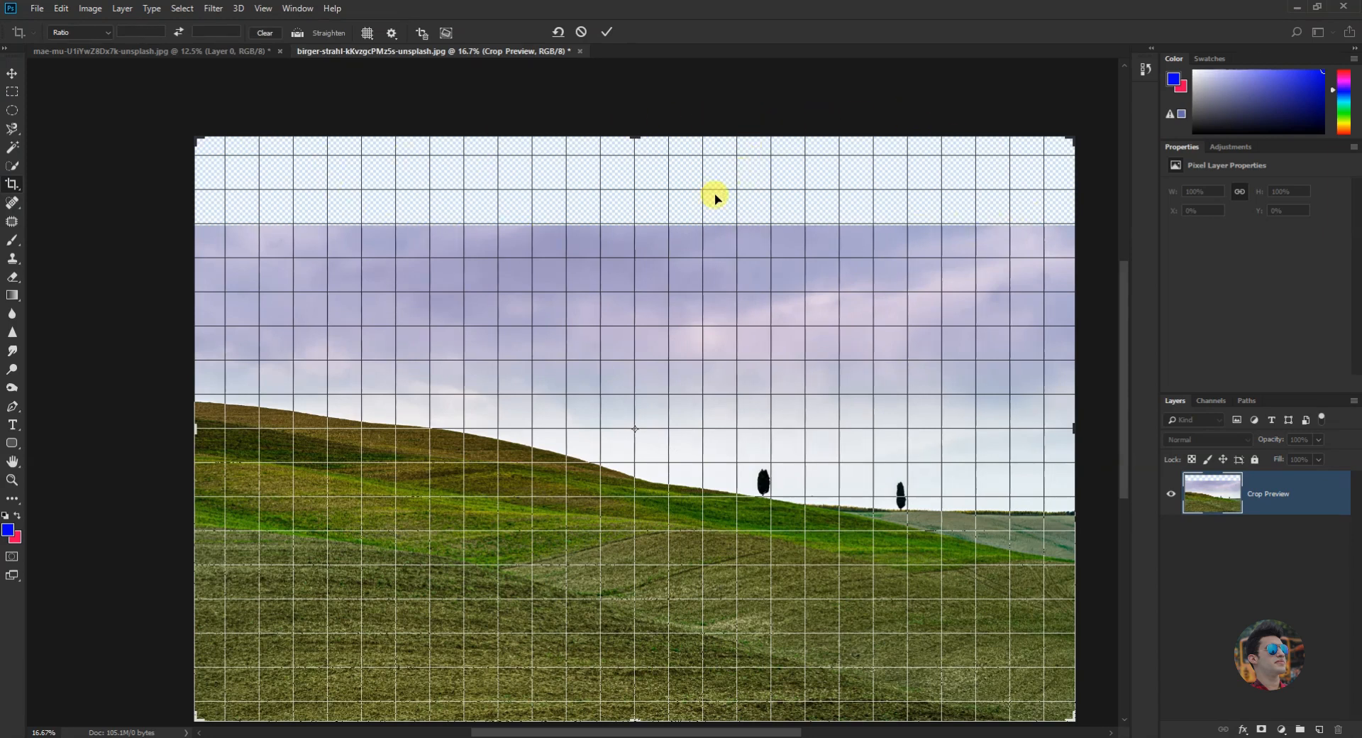
{"action": "scroll", "coordinate": [676, 227], "scroll_direction": "down", "scroll_amount": 1}
{"action": "scroll", "coordinate": [676, 229], "scroll_direction": "down", "scroll_amount": 1}
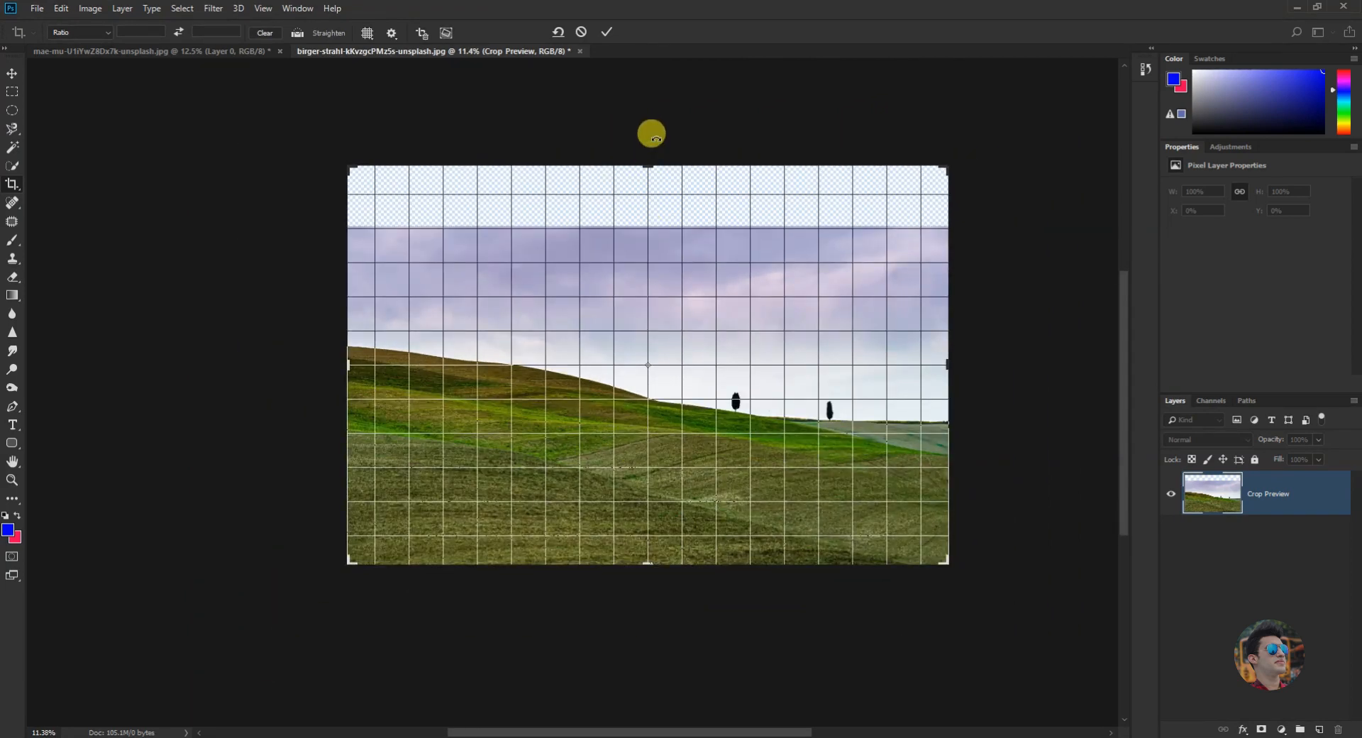
{"action": "mouse_move", "coordinate": [648, 165]}
{"action": "left_mouse_down"}
{"action": "mouse_move", "coordinate": [653, 129]}
{"action": "mouse_move", "coordinate": [654, 170]}
{"action": "left_mouse_up"}
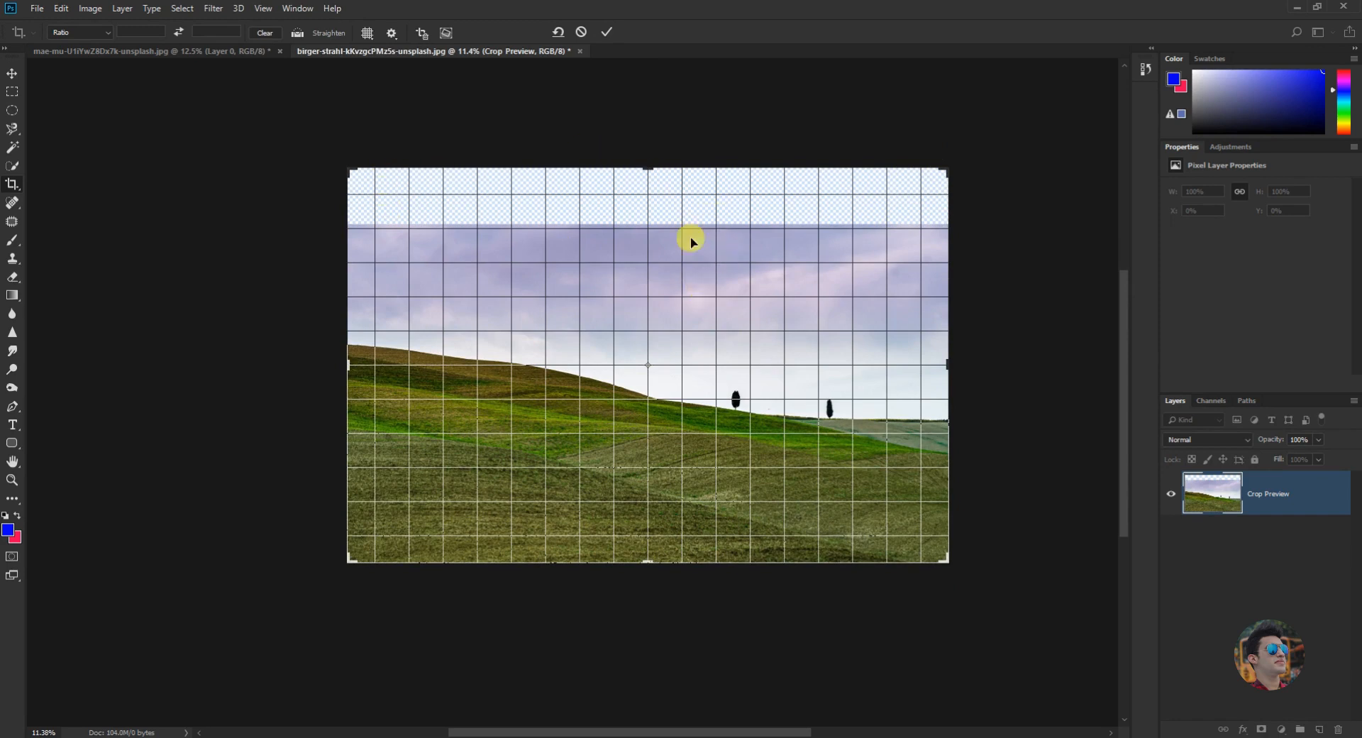
Turn on Content-Aware filling for the crop, try applying the extended frame, and undo the crop
{"action": "left_click", "coordinate": [446, 33]}
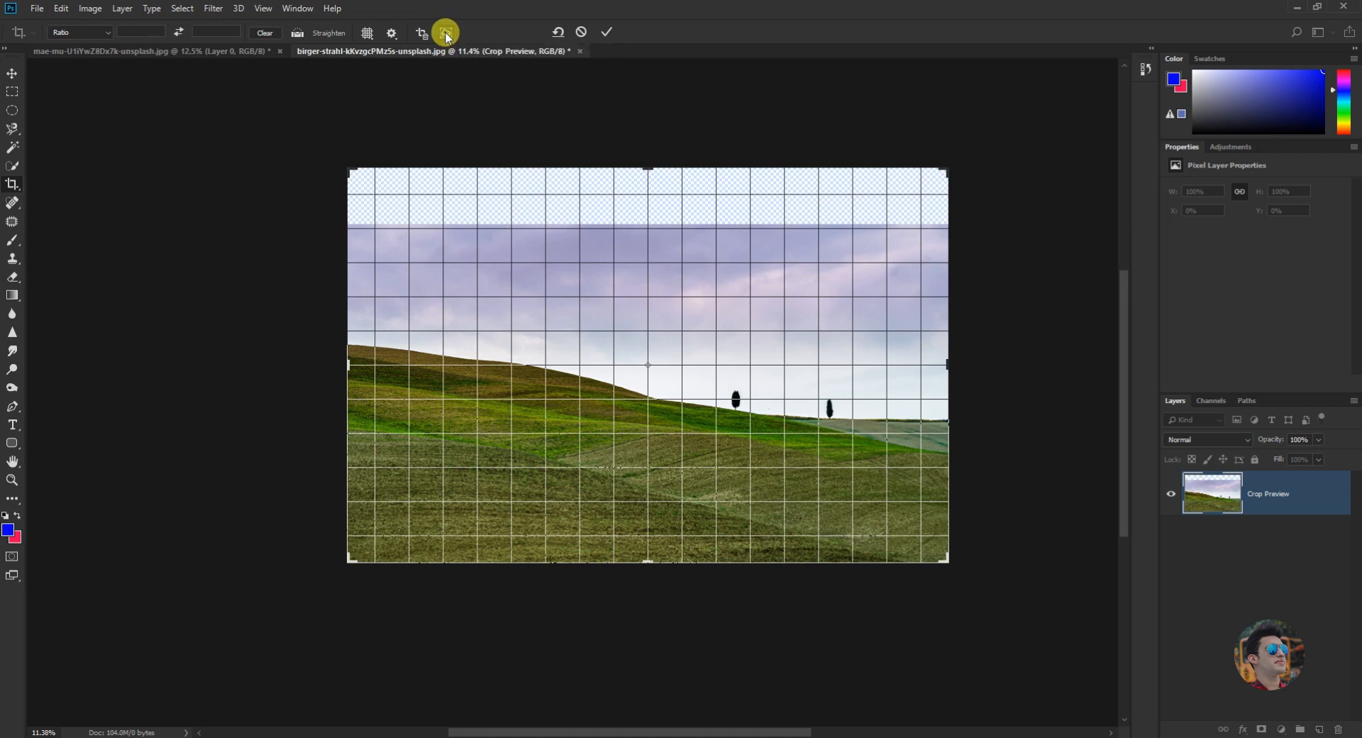
{"action": "left_click", "coordinate": [607, 32]}
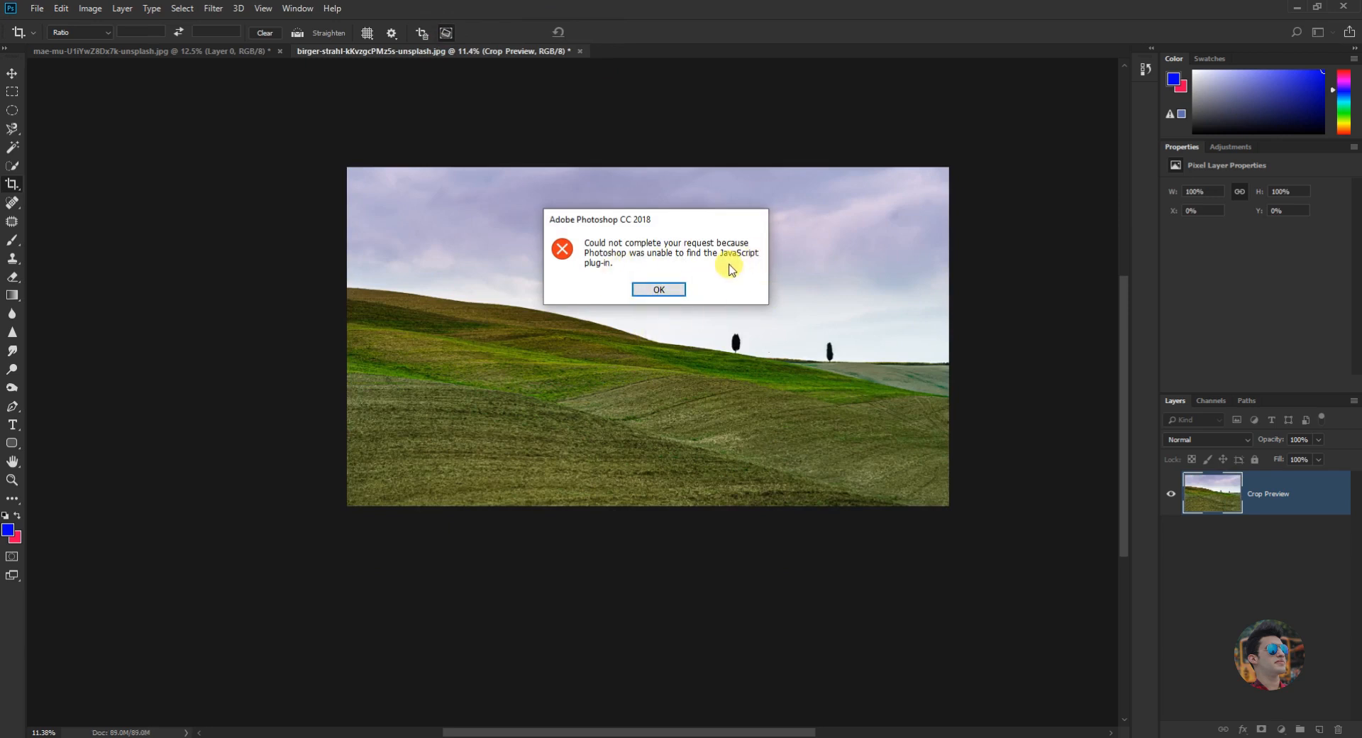
{"action": "left_click", "coordinate": [659, 289]}
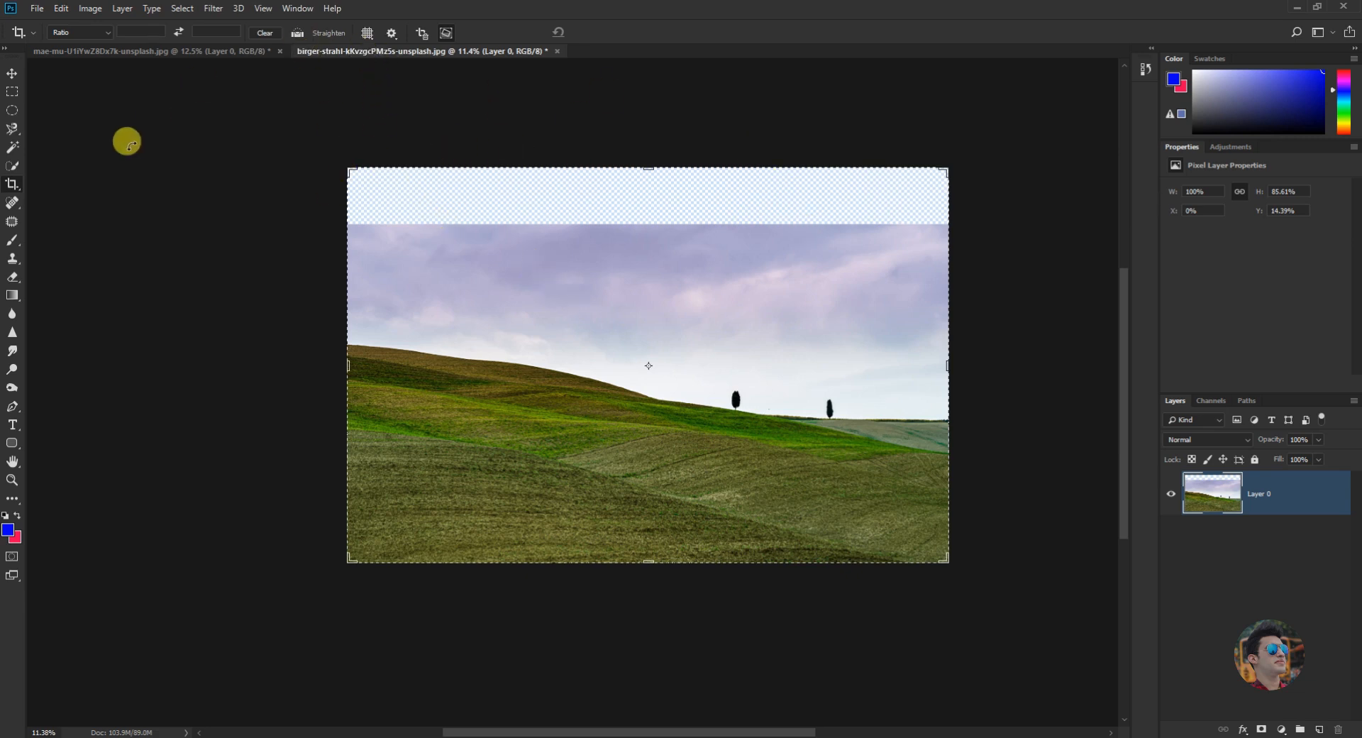
{"action": "key", "text": "ctrl+z"}
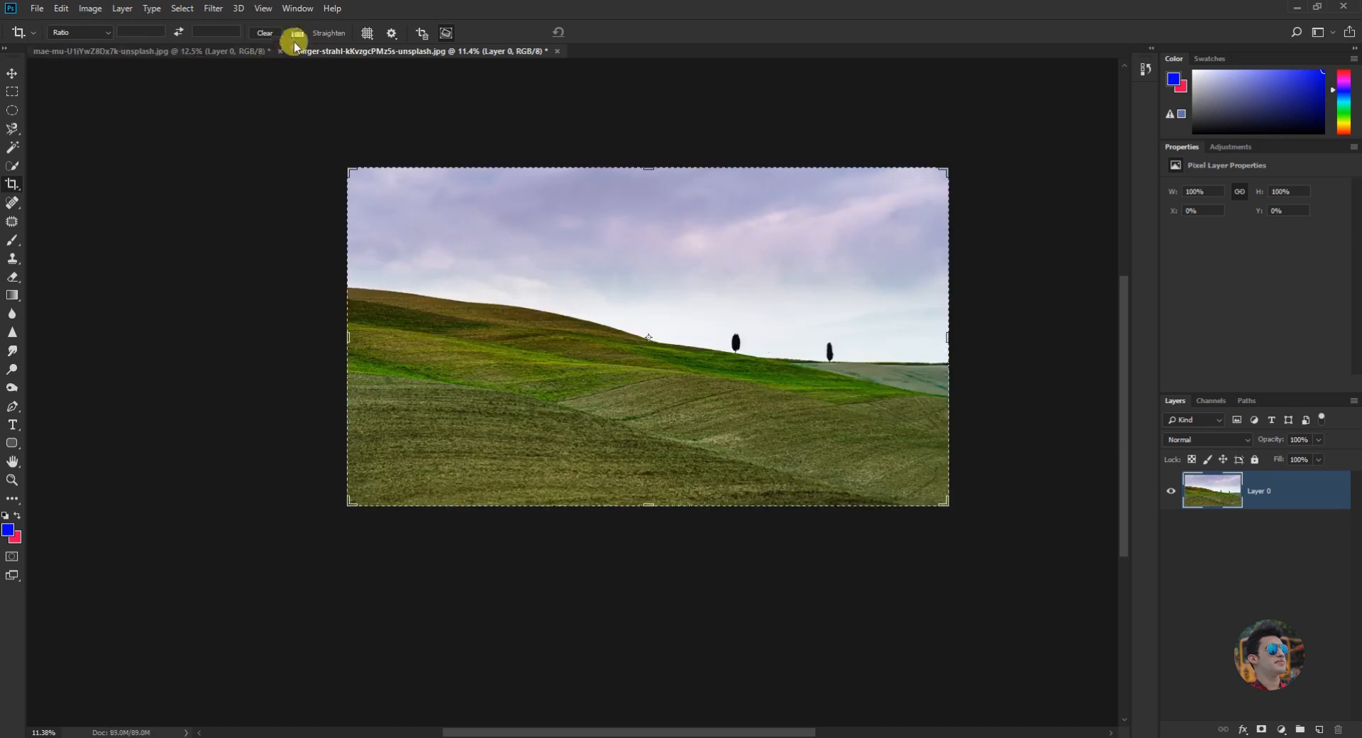
Set the crop overlay to Rule of Thirds, try a narrow upright crop near the hill's slope, and cancel it
{"action": "left_click", "coordinate": [367, 34]}
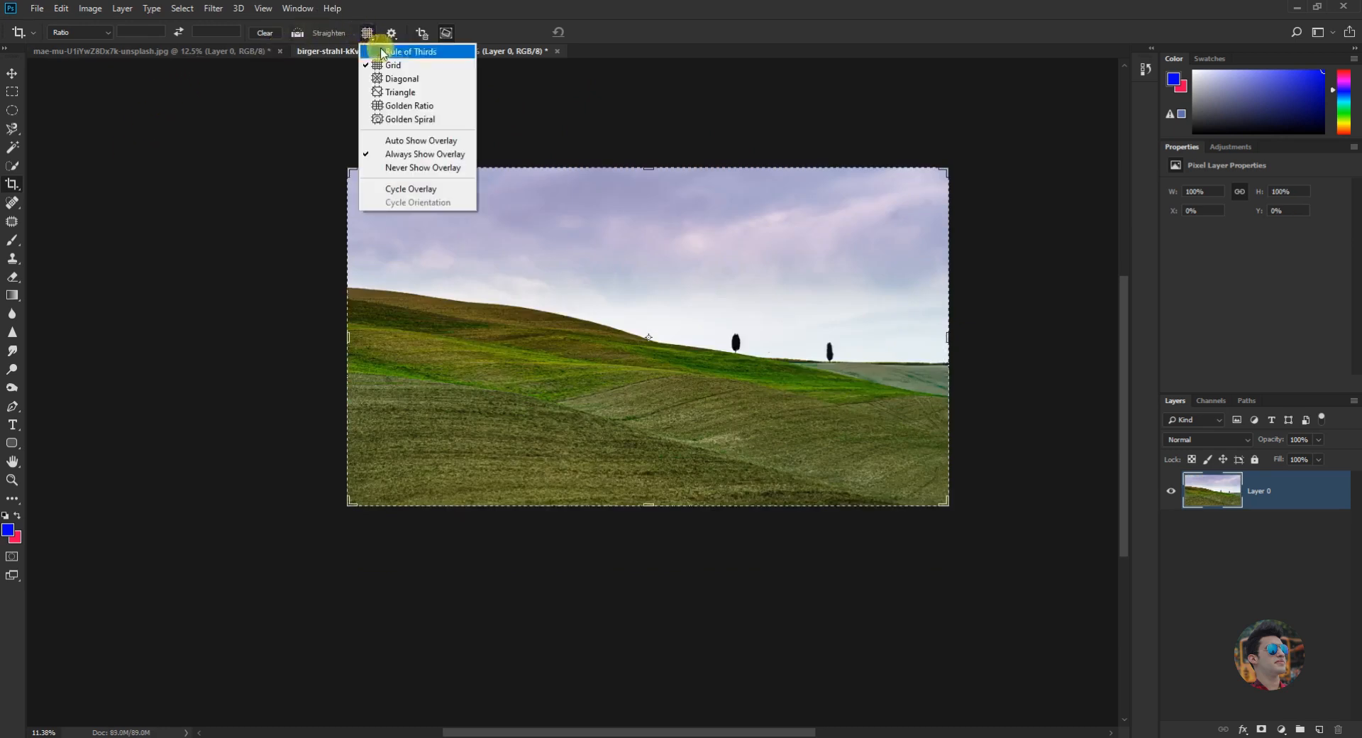
{"action": "left_click", "coordinate": [429, 52]}
{"action": "left_click_drag", "start_coordinate": [552, 215], "coordinate": [677, 378]}
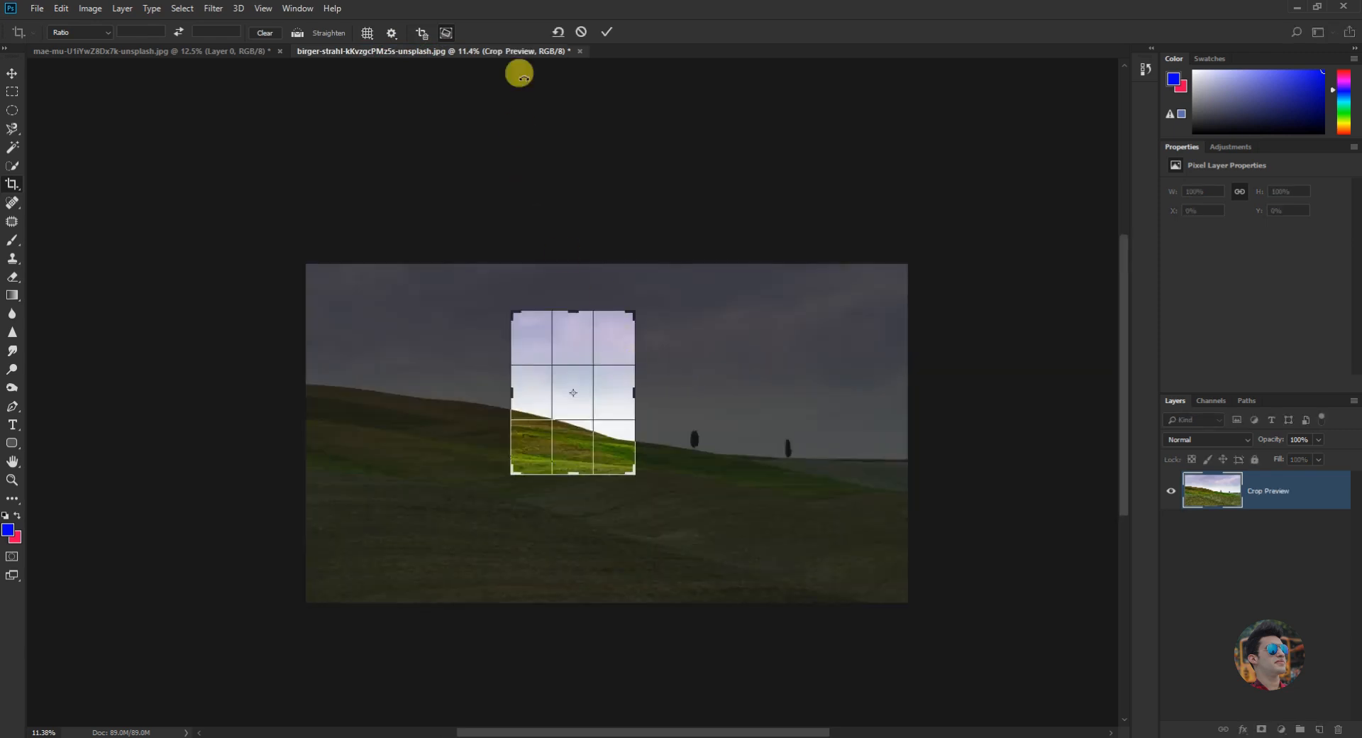
{"action": "left_click", "coordinate": [581, 32]}
Set the crop overlay to Grid, try a wide crop over most of the landscape, and cancel it
{"action": "left_click", "coordinate": [358, 33]}
{"action": "left_click", "coordinate": [410, 65]}
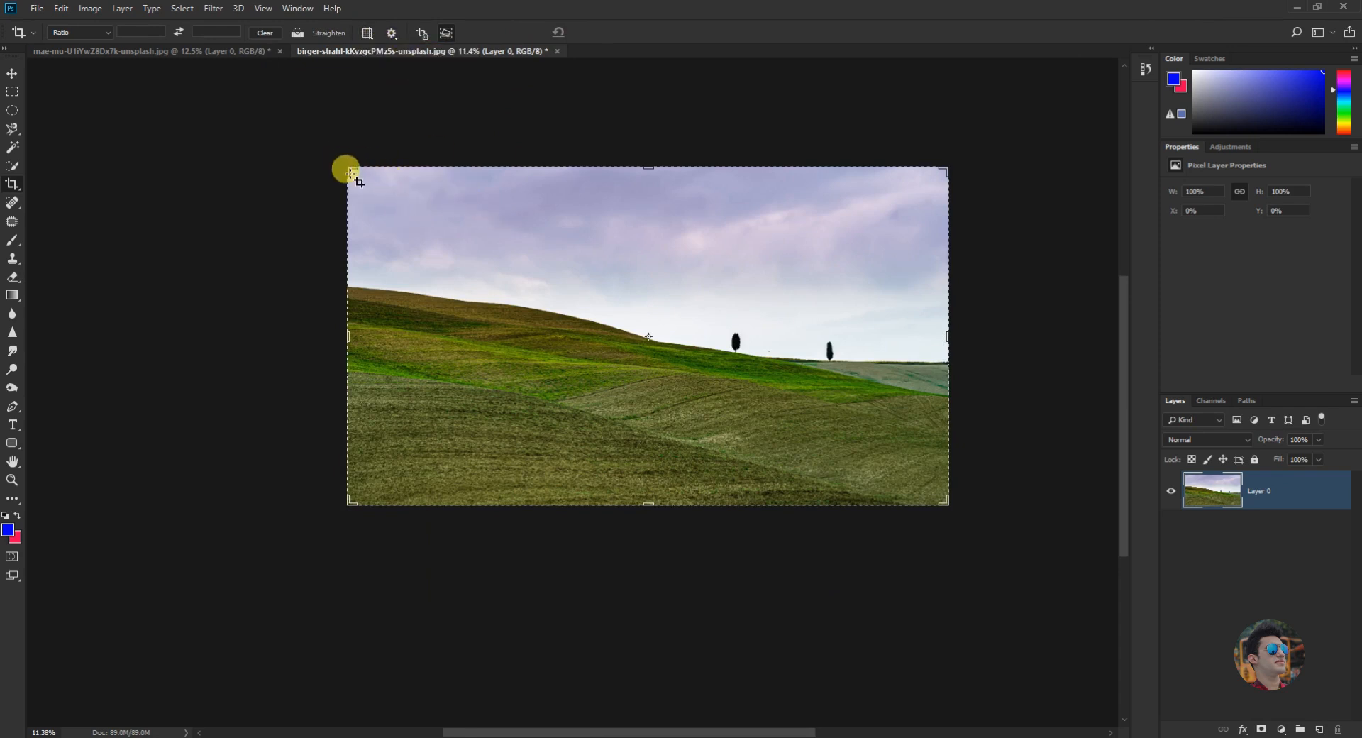
{"action": "left_click_drag", "start_coordinate": [366, 175], "coordinate": [856, 451]}
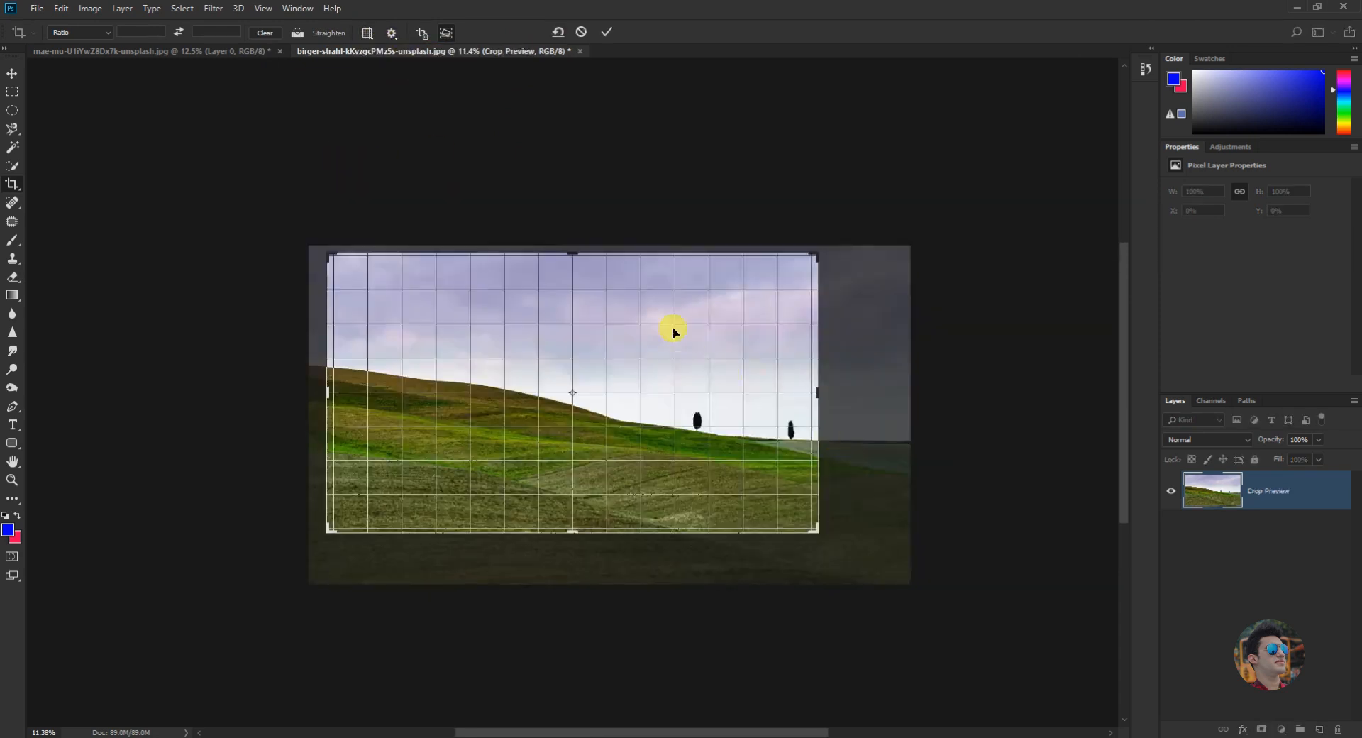
{"action": "left_click", "coordinate": [581, 30]}
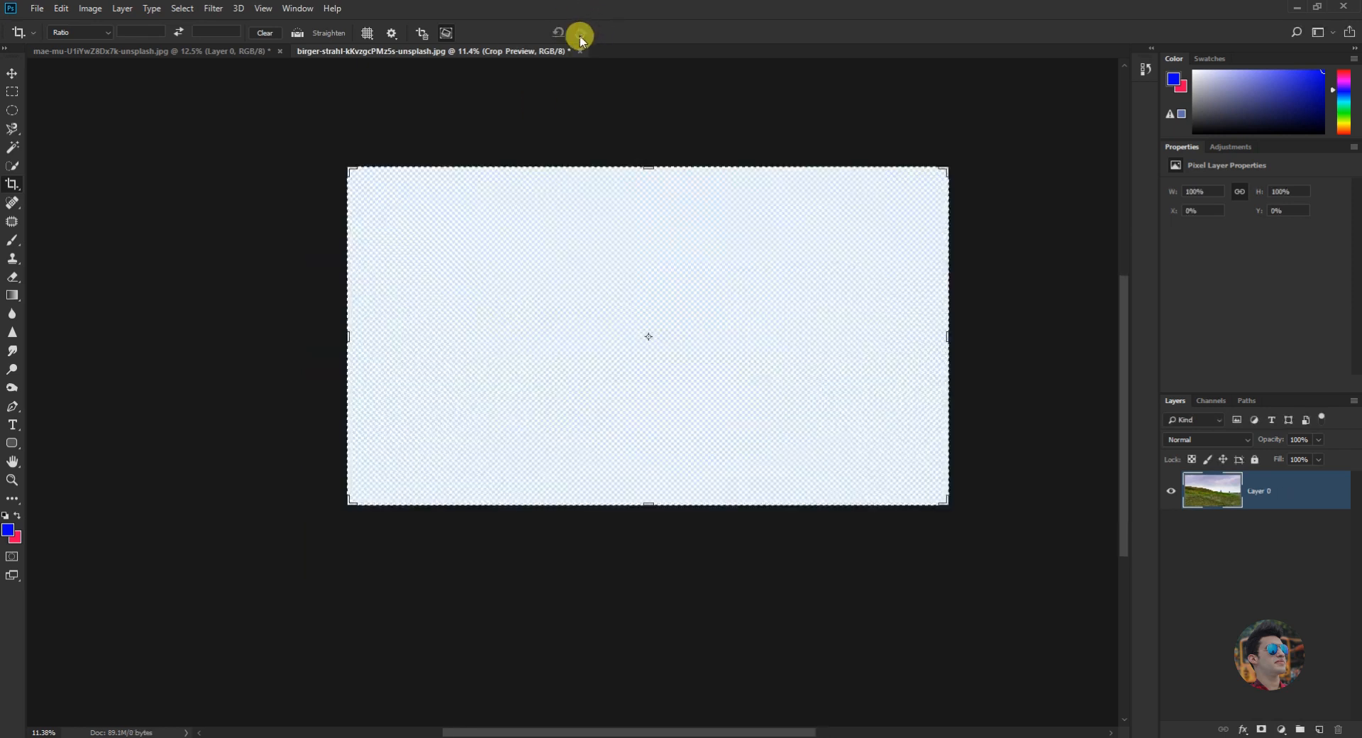
Set the crop overlay to Golden Spiral, try a crop around the two trees, dismiss it, and switch to the Move tool
{"action": "left_click", "coordinate": [367, 33]}
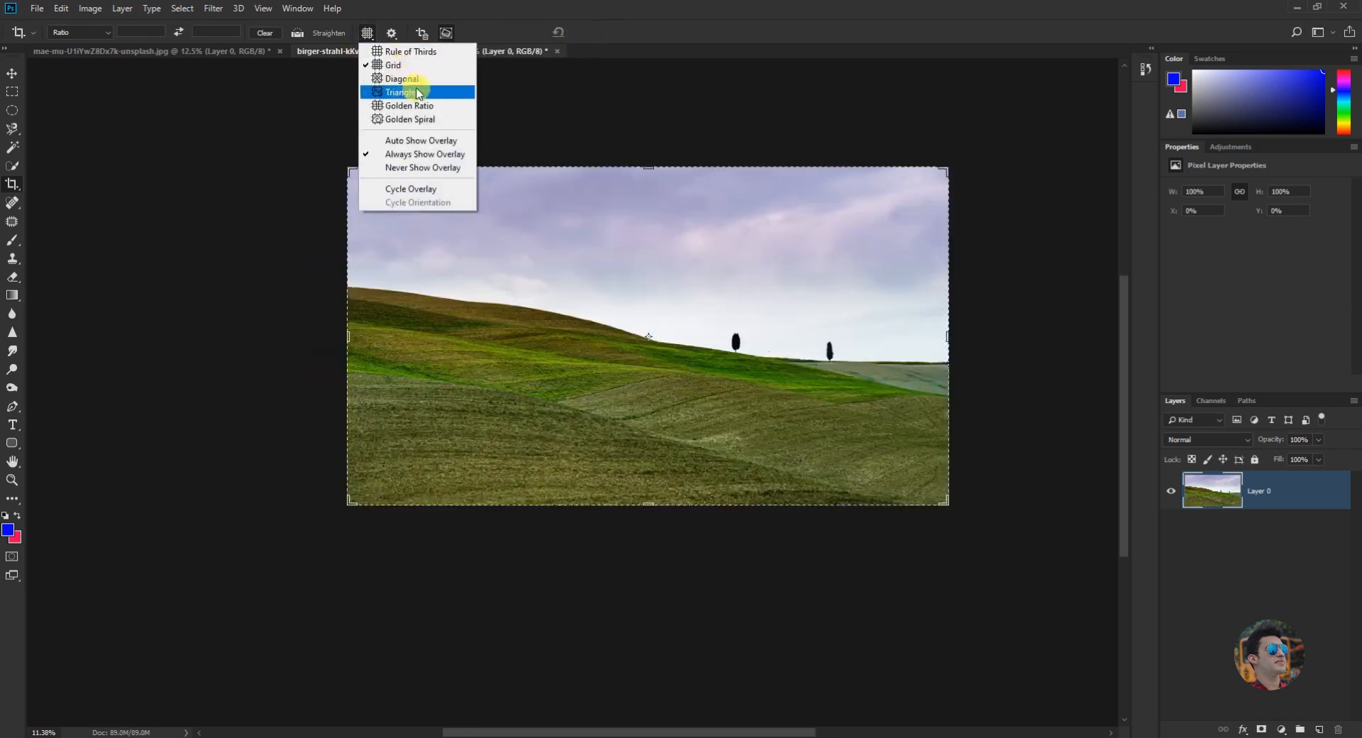
{"action": "left_click", "coordinate": [419, 119]}
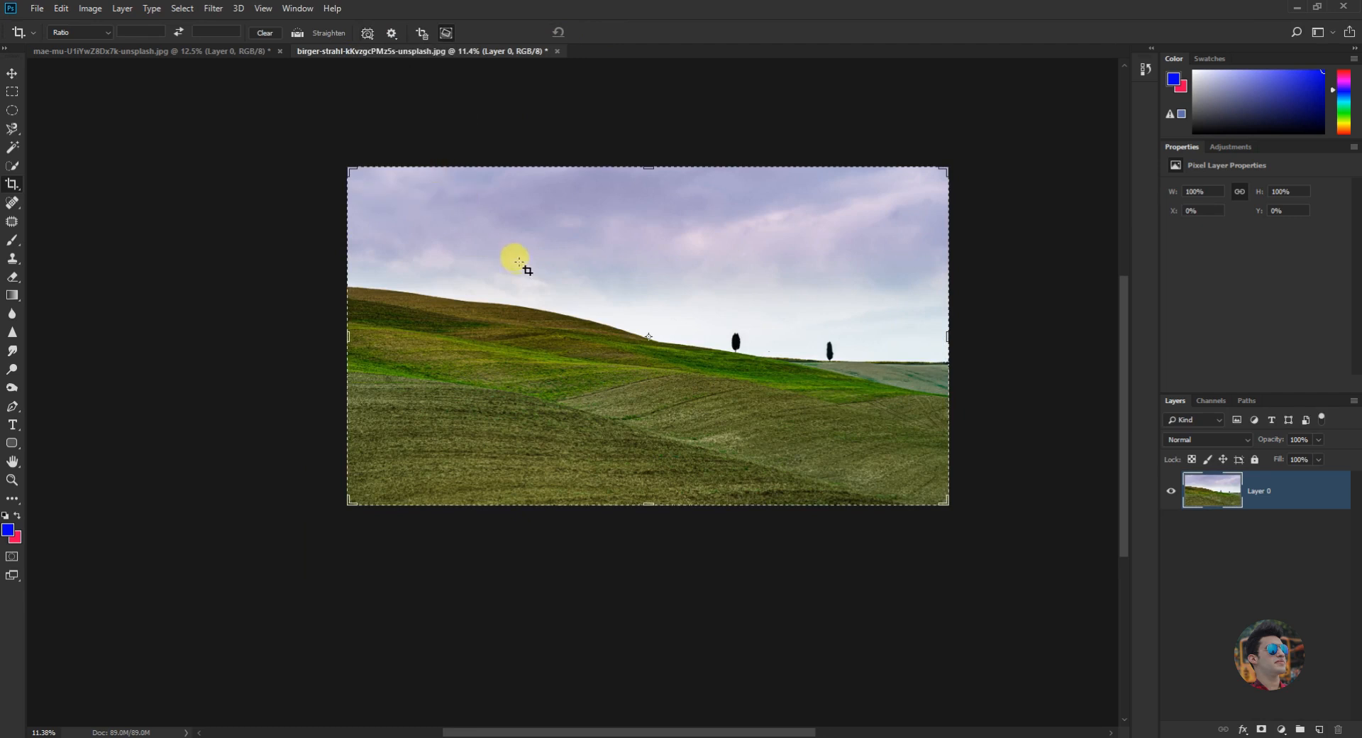
{"action": "left_click_drag", "start_coordinate": [494, 213], "coordinate": [859, 431]}
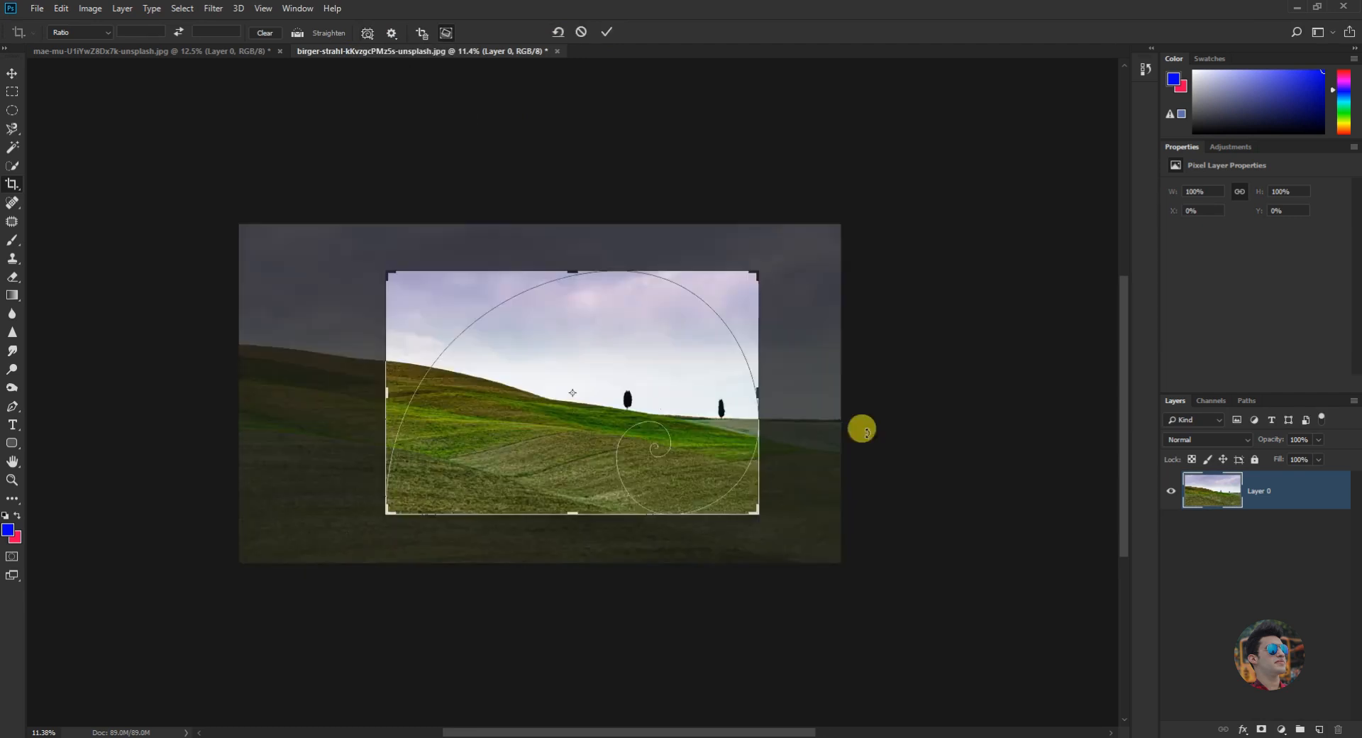
{"action": "left_click", "coordinate": [607, 32]}
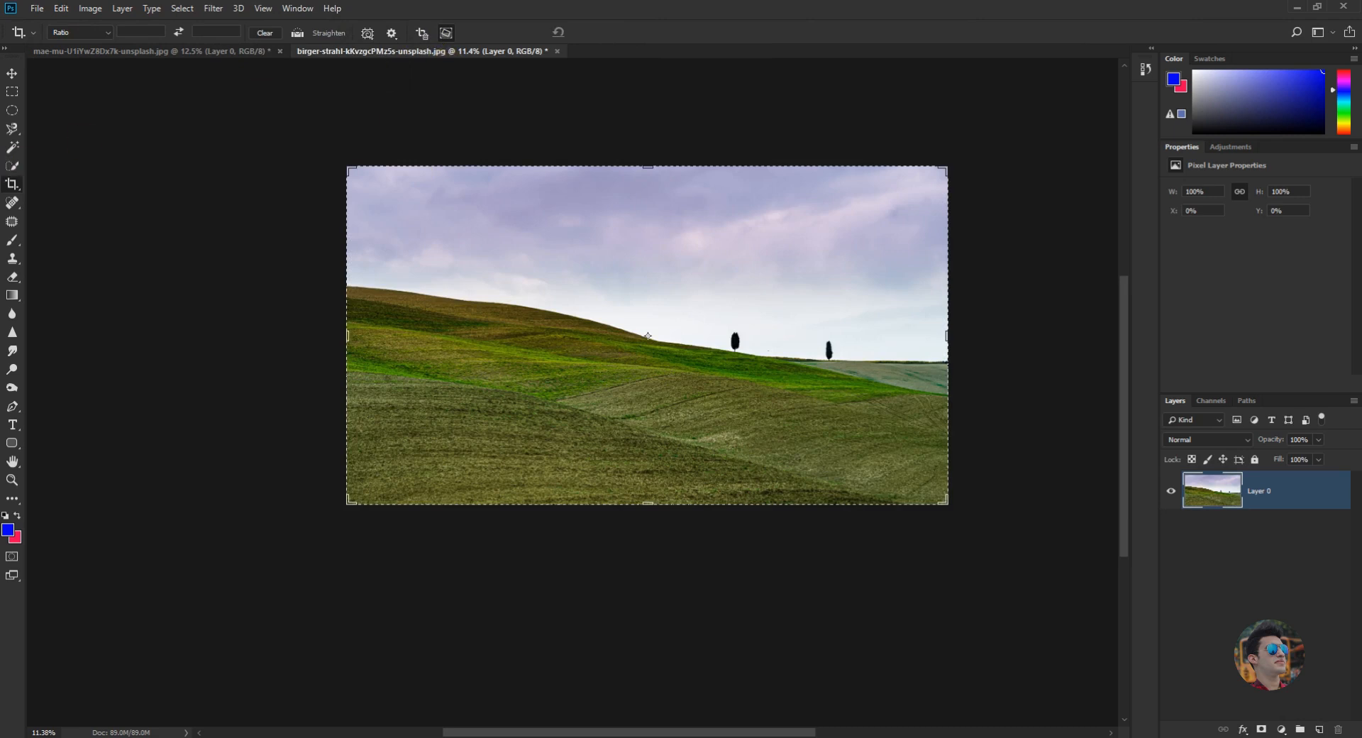
{"action": "left_click", "coordinate": [11, 73]}
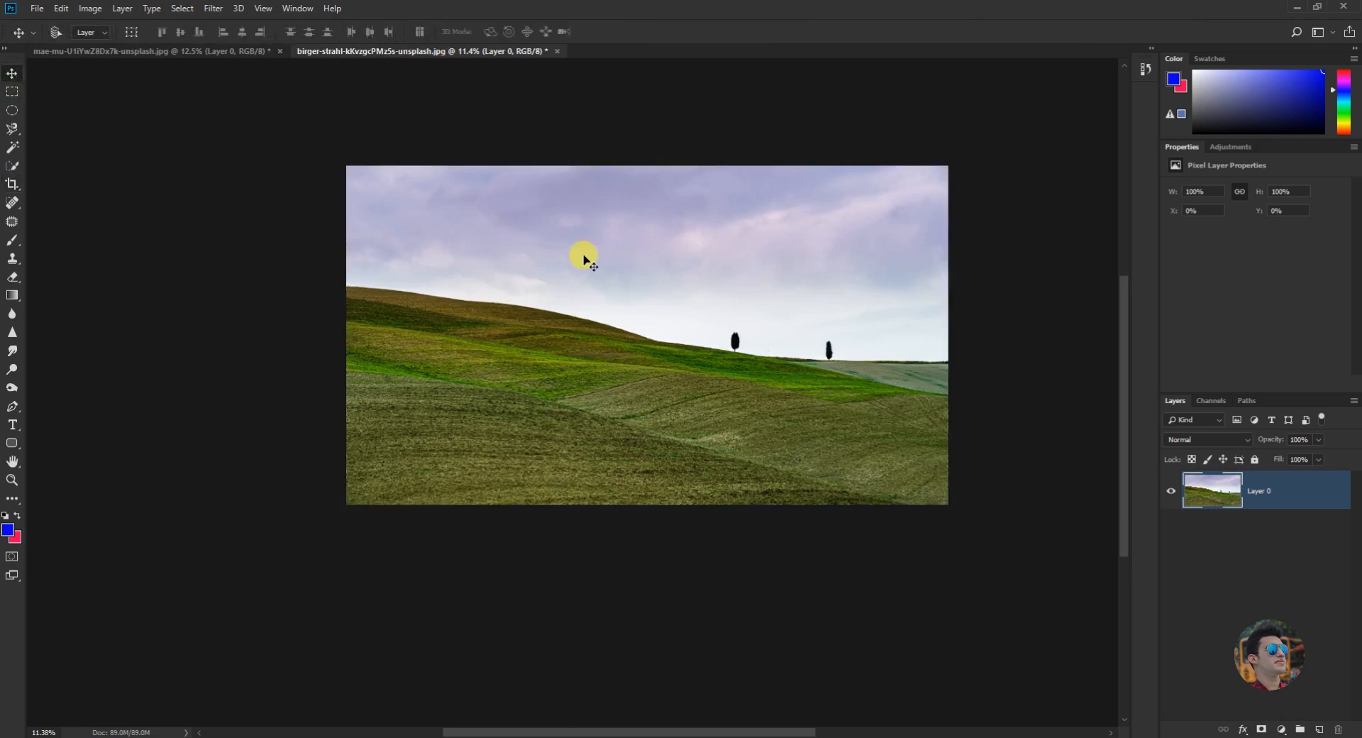